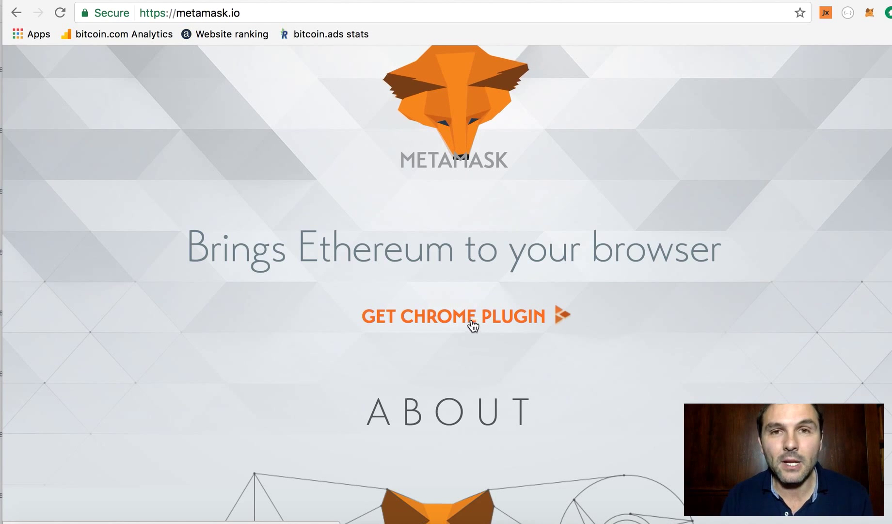
Open the MetaMask wallet and review Account 1's balance and sent transactions
{"action": "left_click", "coordinate": [871, 13]}
{"action": "left_click", "coordinate": [871, 14]}
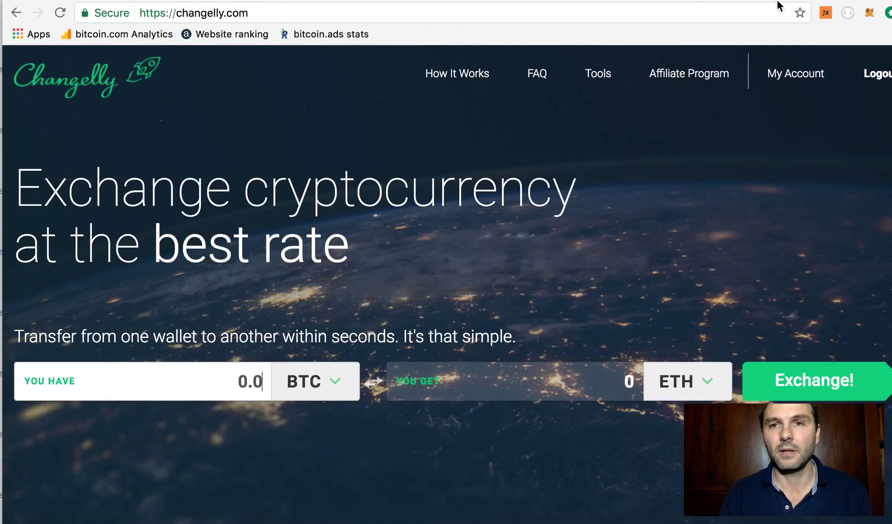
{"action": "left_click", "coordinate": [868, 20]}
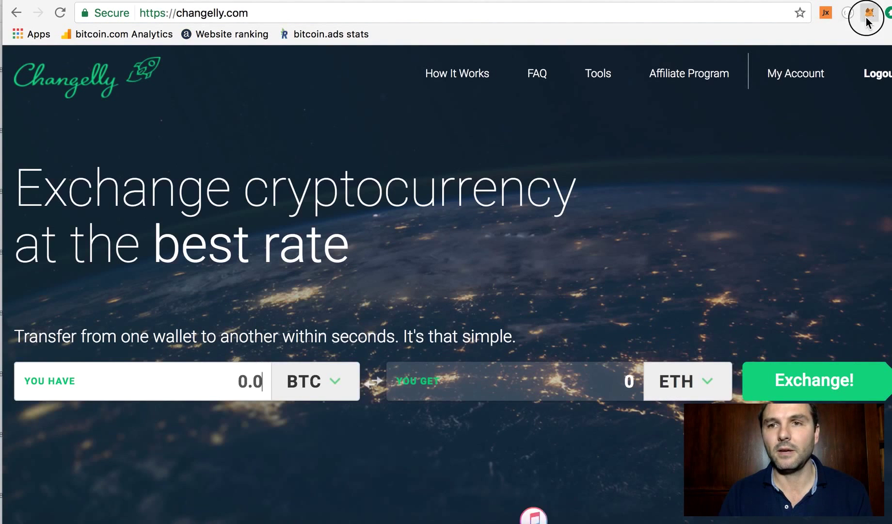
{"action": "left_click", "coordinate": [867, 18]}
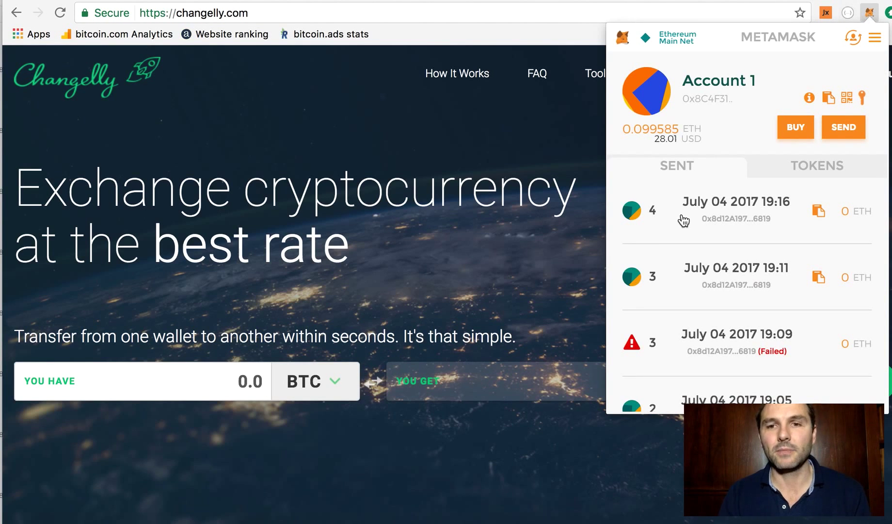
{"action": "scroll", "coordinate": [683, 255], "scroll_direction": "down", "scroll_amount": 4}
{"action": "scroll", "coordinate": [684, 256], "scroll_direction": "up", "scroll_amount": 4}
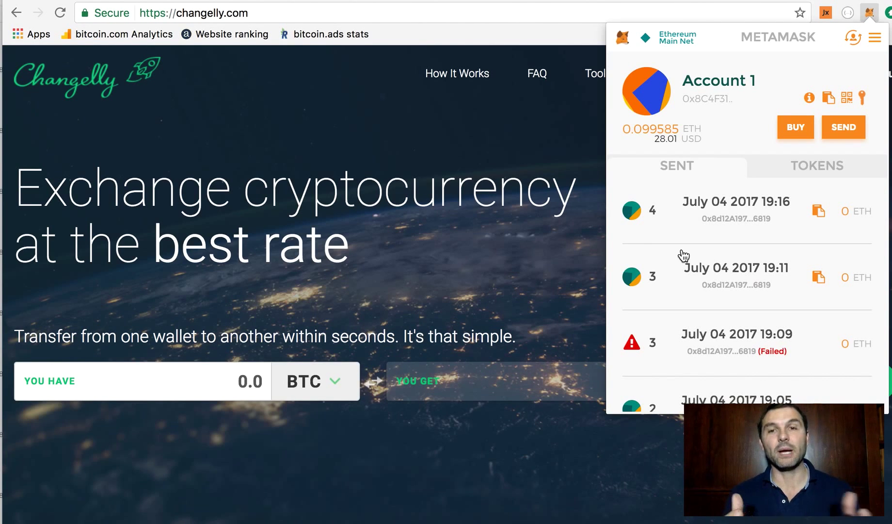
{"action": "mouse_move", "coordinate": [676, 133]}
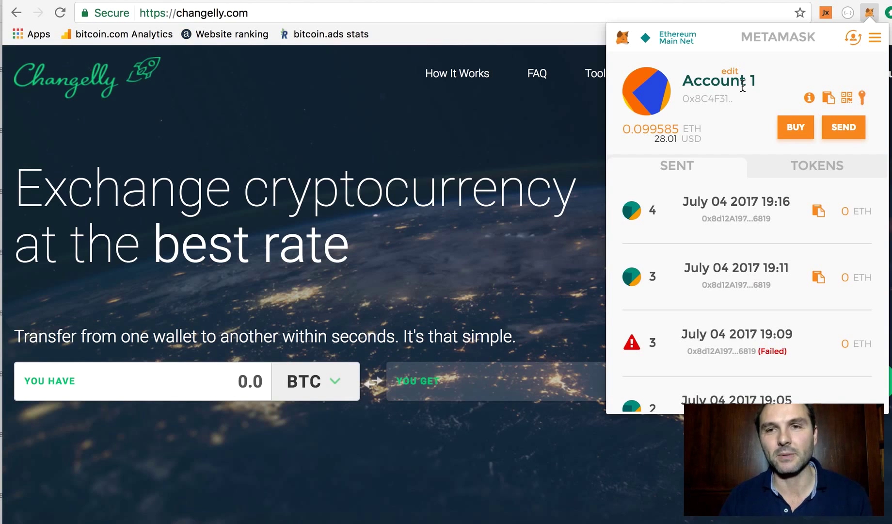
Examine MetaMask's settings page and its remaining menu options, and close the wallet
{"action": "left_click", "coordinate": [875, 41]}
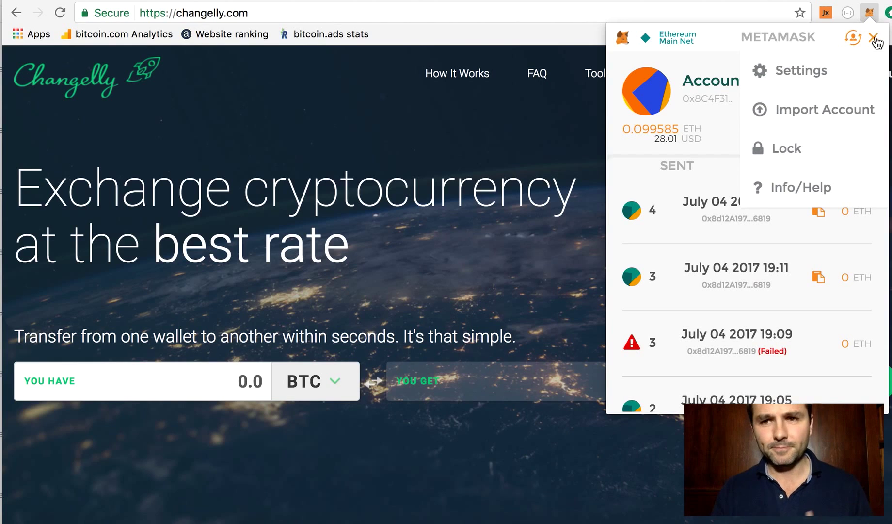
{"action": "left_click", "coordinate": [816, 73]}
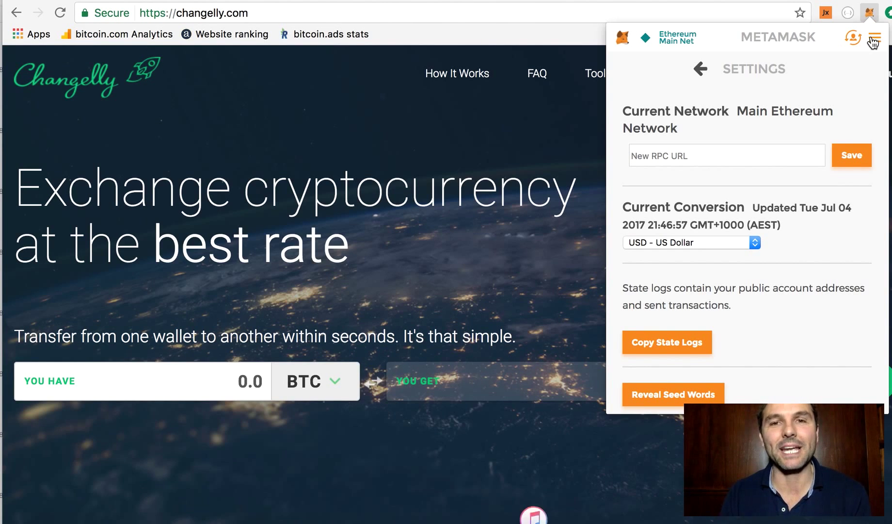
{"action": "left_click", "coordinate": [873, 41]}
{"action": "left_click", "coordinate": [873, 42]}
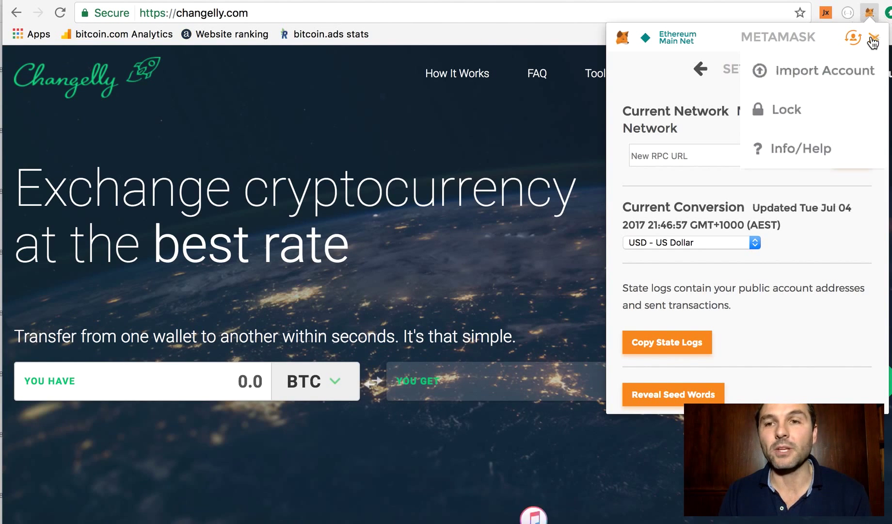
{"action": "left_click", "coordinate": [869, 16]}
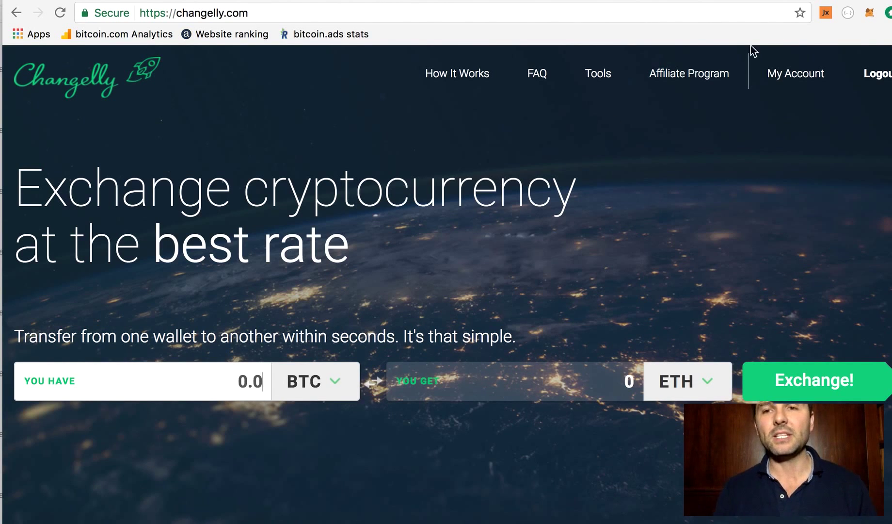
Check the bitcoin balance in the Jaxx wallet, start a Changelly exchange of 0.28 BTC to ETH and accept the amounts
{"action": "left_click", "coordinate": [826, 19]}
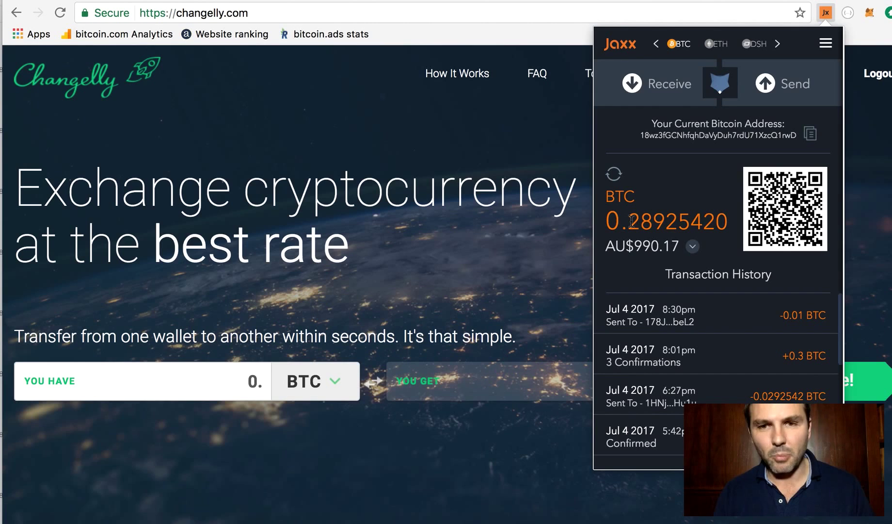
{"action": "left_click", "coordinate": [263, 383]}
{"action": "type", "text": "0.28"}
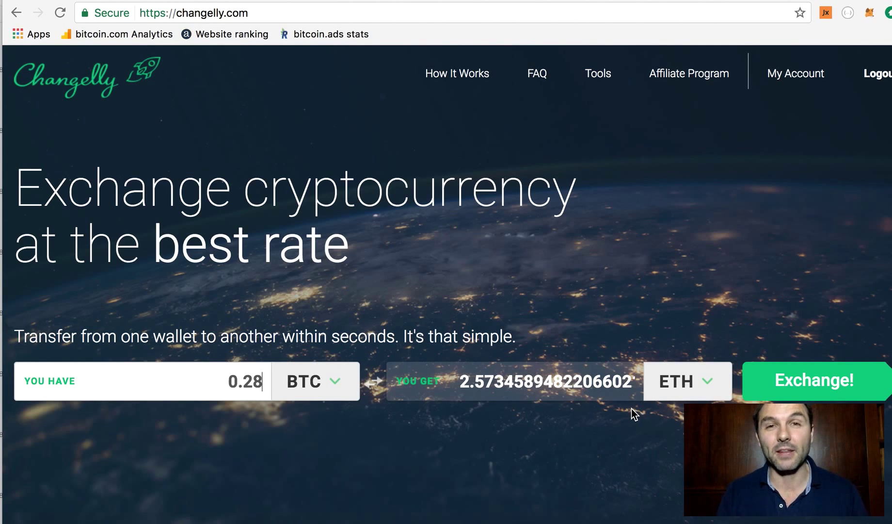
{"action": "left_click", "coordinate": [794, 383]}
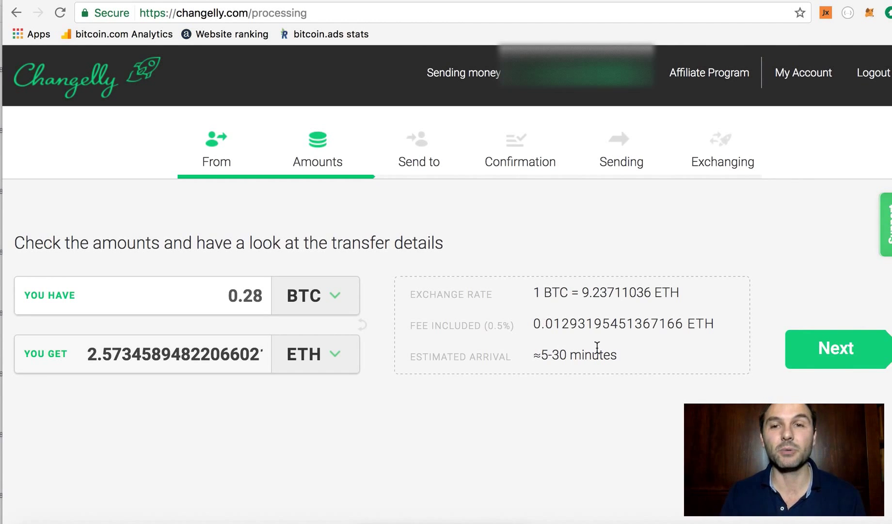
{"action": "left_click", "coordinate": [816, 355]}
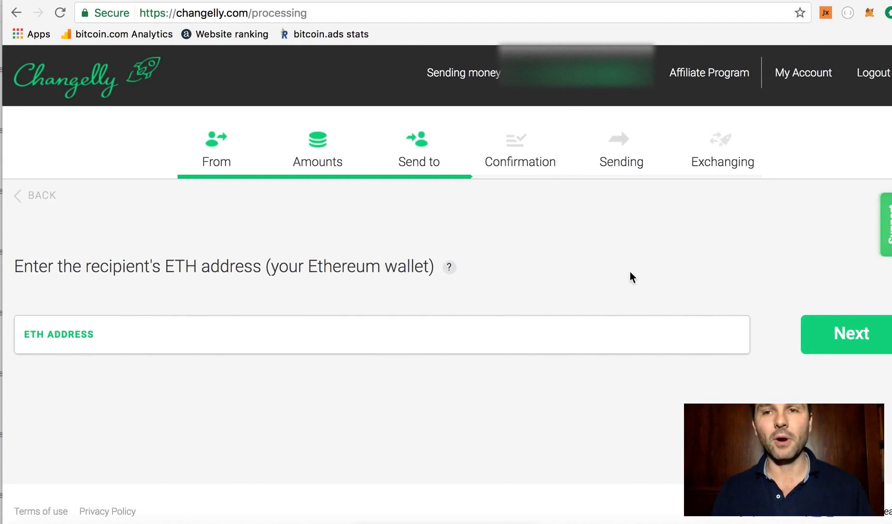
Copy Account 1's address from MetaMask and submit it as the recipient ETH address of the exchange
{"action": "left_click", "coordinate": [868, 14]}
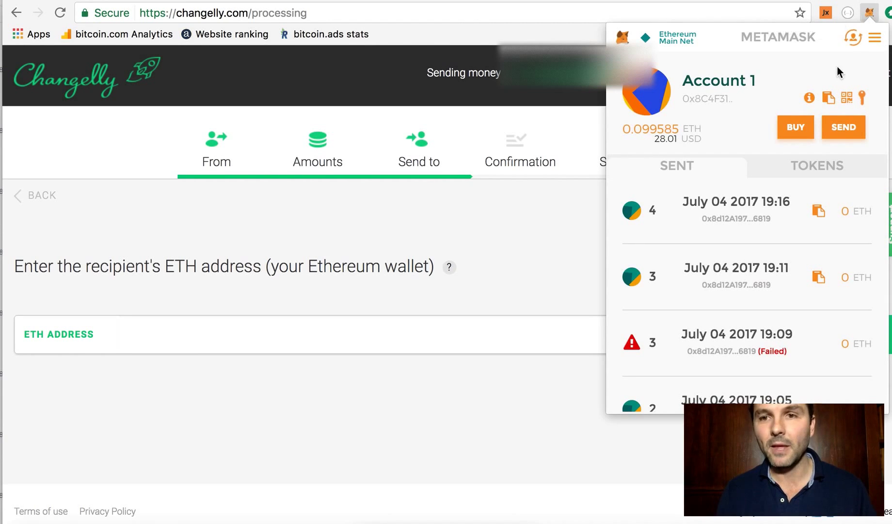
{"action": "left_click", "coordinate": [829, 96]}
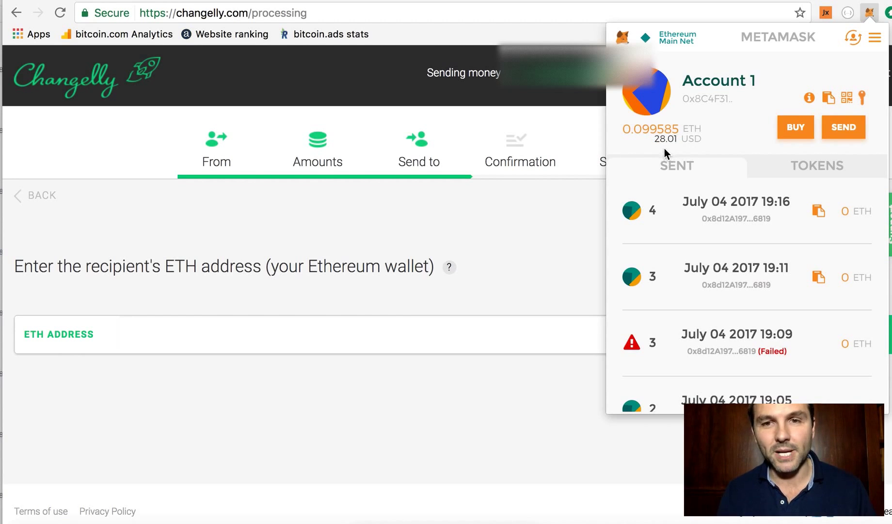
{"action": "left_click", "coordinate": [354, 341]}
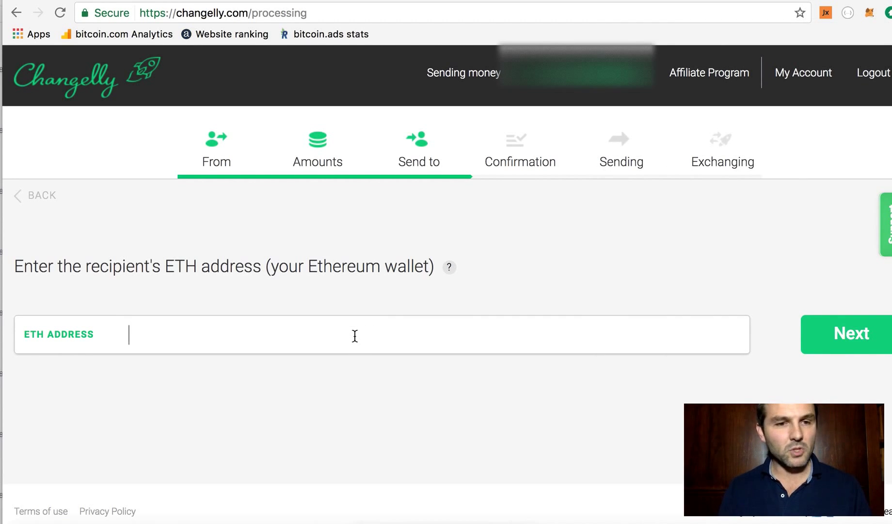
{"action": "key", "text": "super+v"}
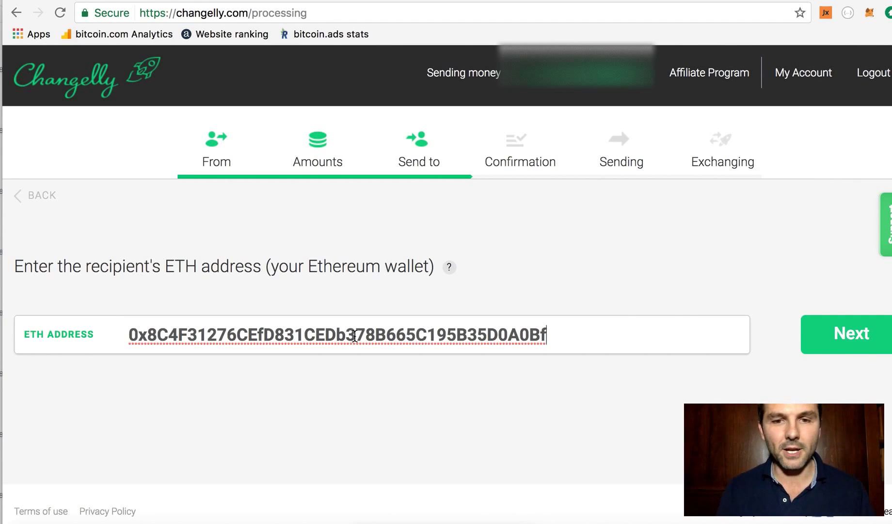
{"action": "left_click", "coordinate": [830, 341]}
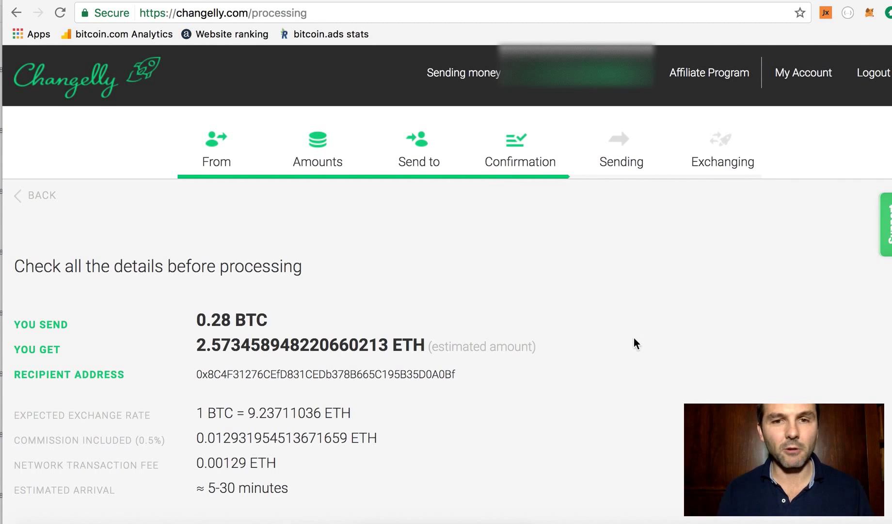
Review the exchange details and confirm the transaction to proceed to payment
{"action": "scroll", "coordinate": [634, 337], "scroll_direction": "down", "scroll_amount": 3}
{"action": "scroll", "coordinate": [634, 337], "scroll_direction": "down", "scroll_amount": 2}
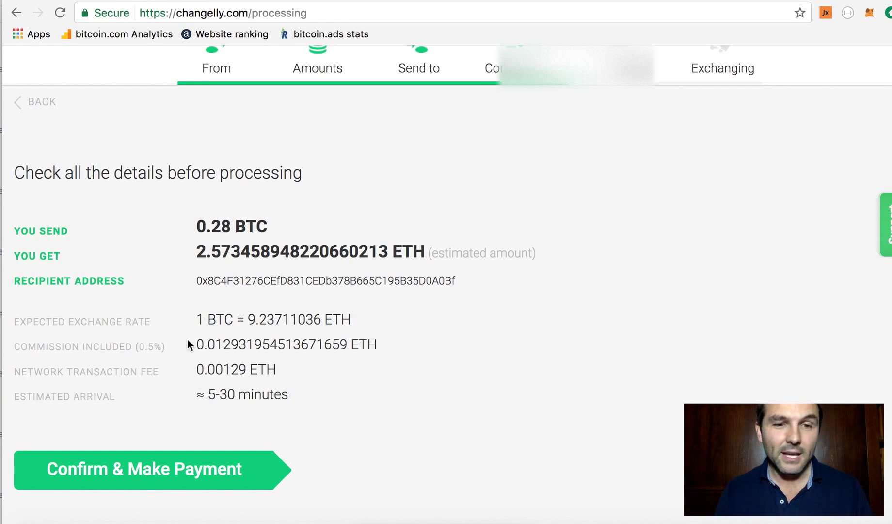
{"action": "left_click", "coordinate": [240, 474]}
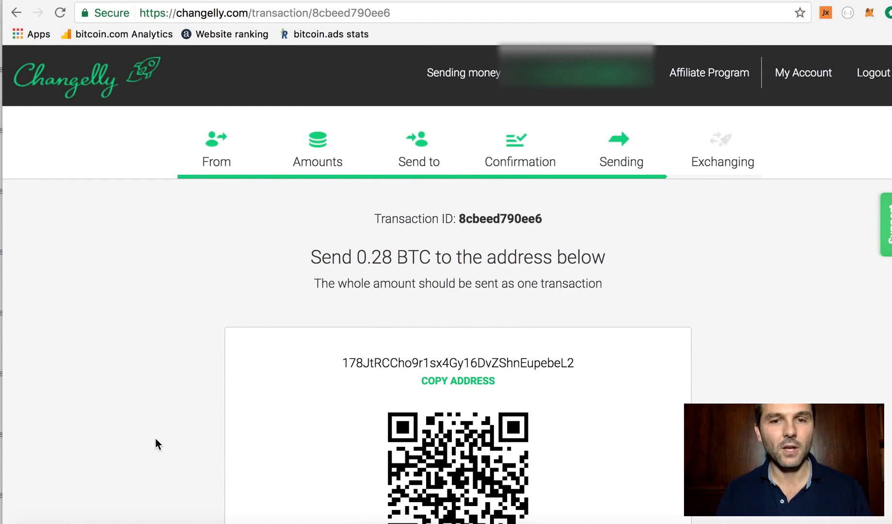
Copy the Bitcoin deposit address shown for the 0.28 BTC payment
{"action": "scroll", "coordinate": [123, 432], "scroll_direction": "down", "scroll_amount": 3}
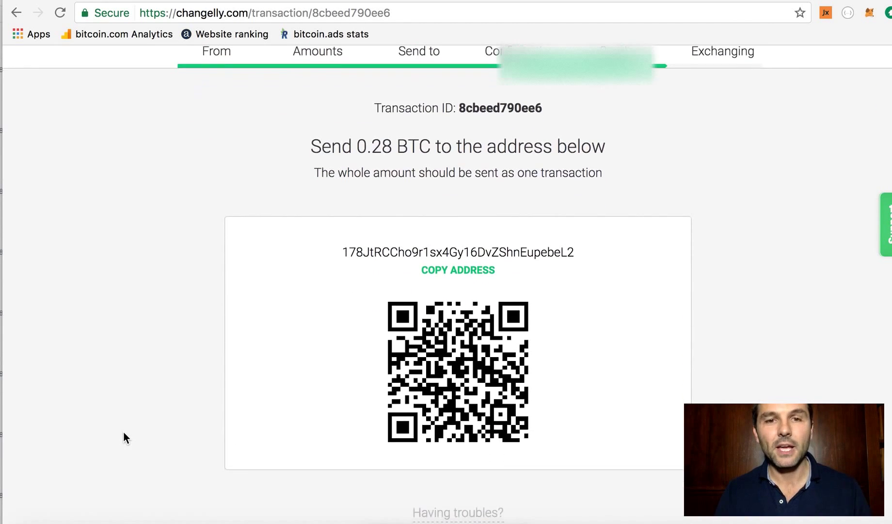
{"action": "scroll", "coordinate": [123, 432], "scroll_direction": "up", "scroll_amount": 2}
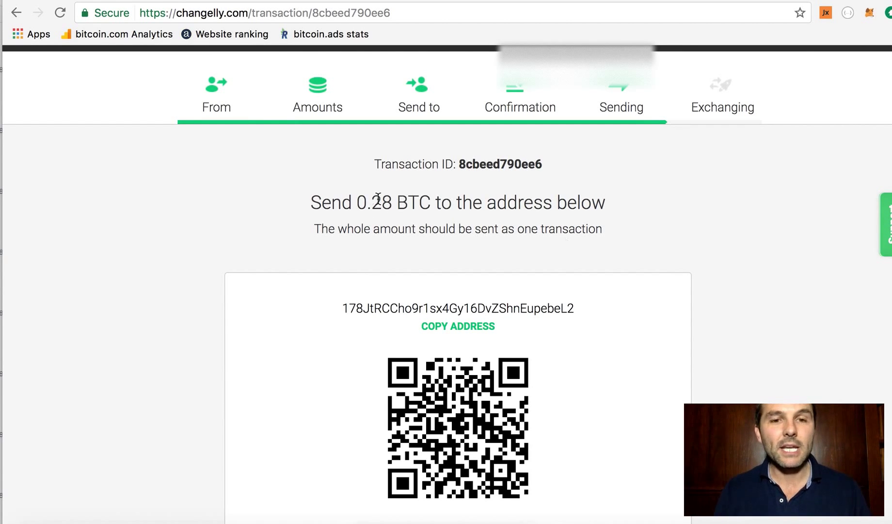
{"action": "scroll", "coordinate": [444, 219], "scroll_direction": "down", "scroll_amount": 3}
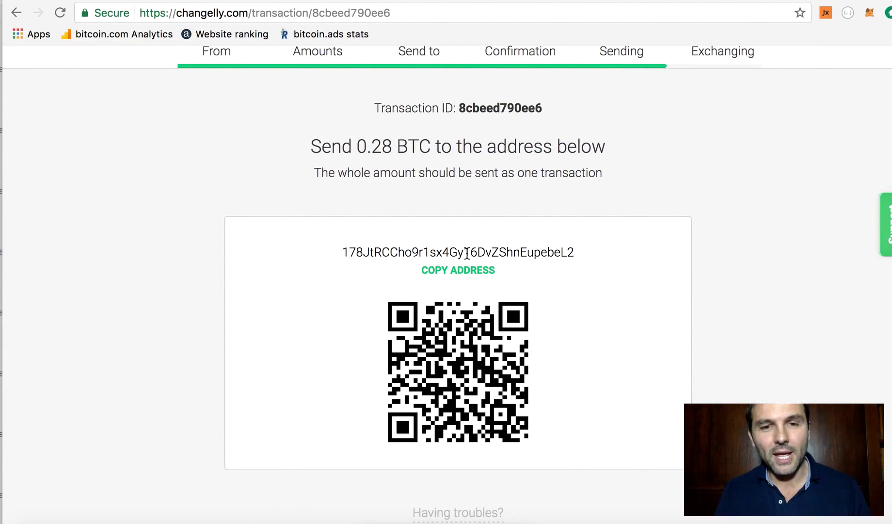
{"action": "double_click", "coordinate": [464, 253]}
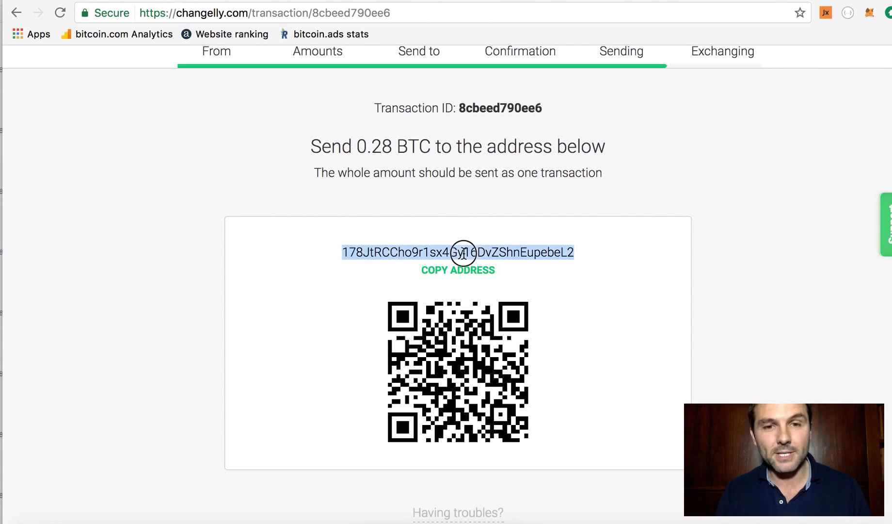
{"action": "double_click", "coordinate": [464, 253]}
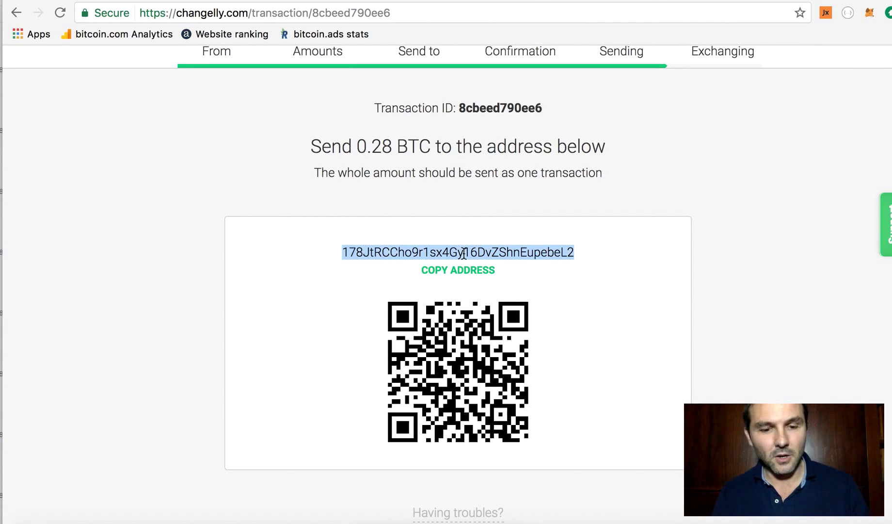
{"action": "left_click", "coordinate": [481, 272]}
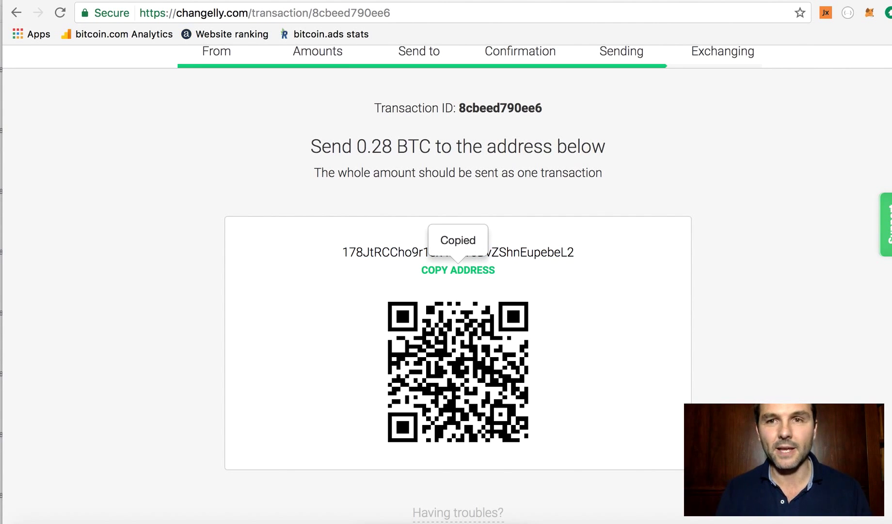
Open the send form in the Jaxx Bitcoin wallet and paste the copied deposit address as the receiving address
{"action": "left_click", "coordinate": [824, 13]}
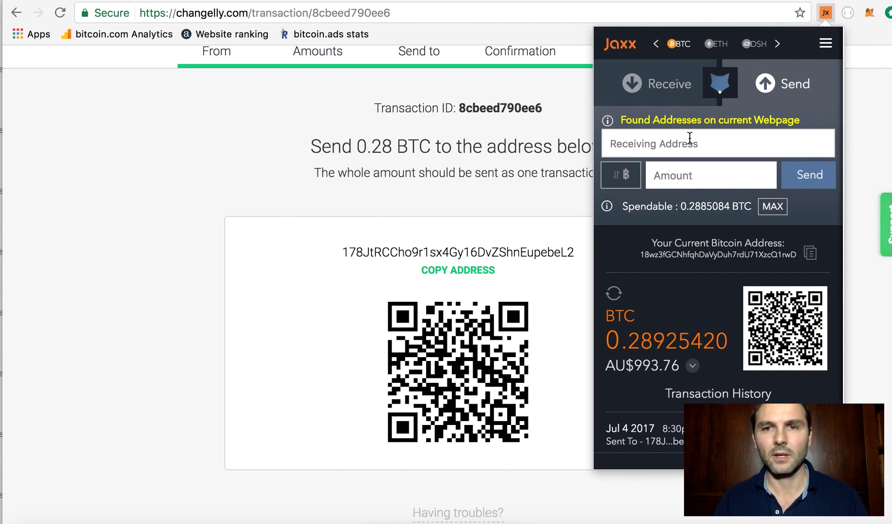
{"action": "left_click", "coordinate": [776, 85]}
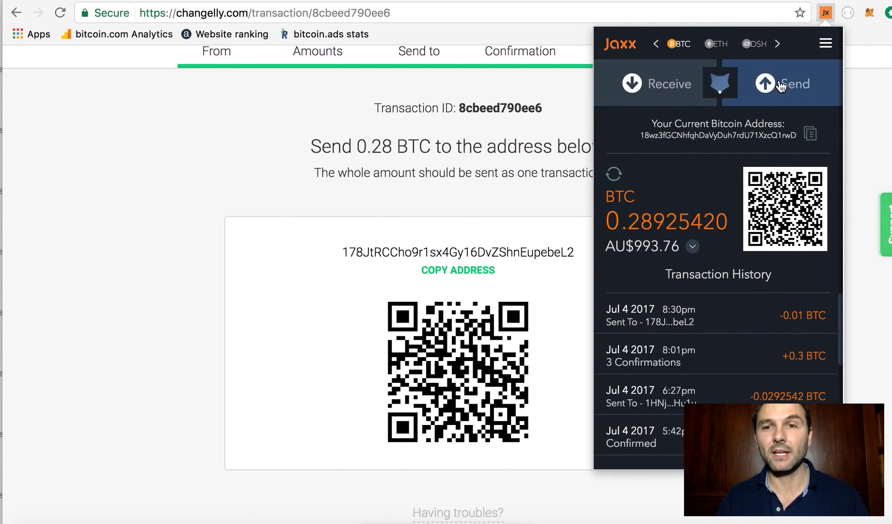
{"action": "left_click", "coordinate": [782, 86]}
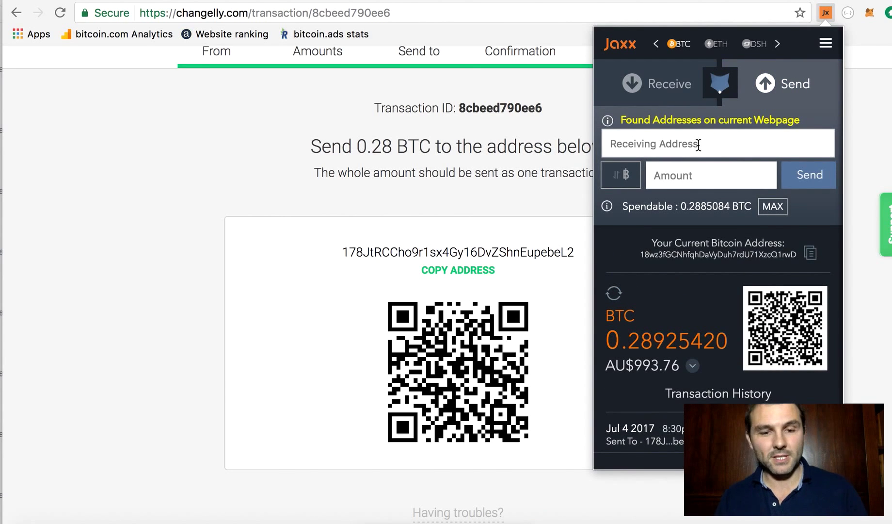
{"action": "left_click", "coordinate": [698, 145]}
{"action": "key", "text": "super+v"}
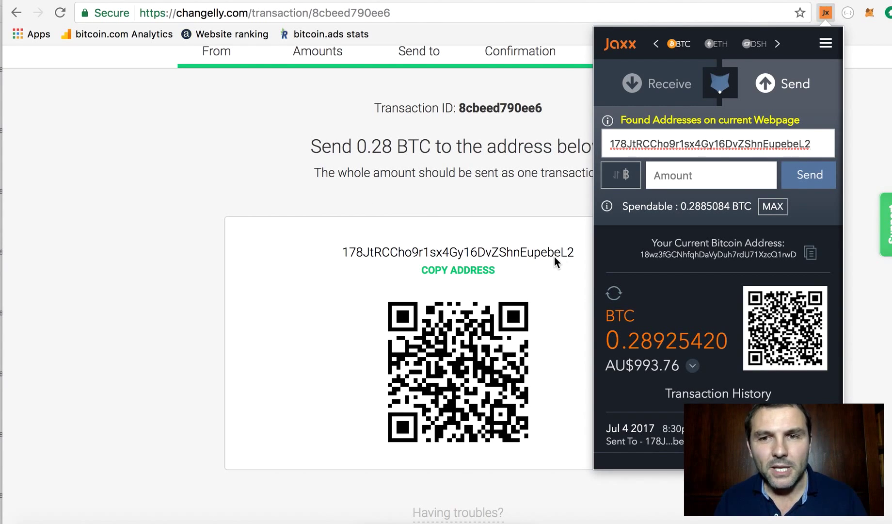
Set the amount to send to 0.28 BTC, submit the payment and review the send confirmation
{"action": "left_click", "coordinate": [729, 175]}
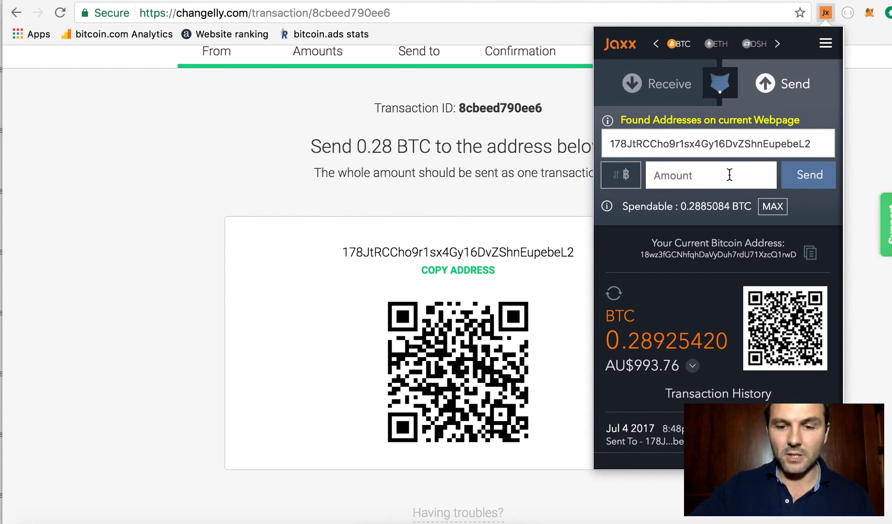
{"action": "type", "text": "0.28"}
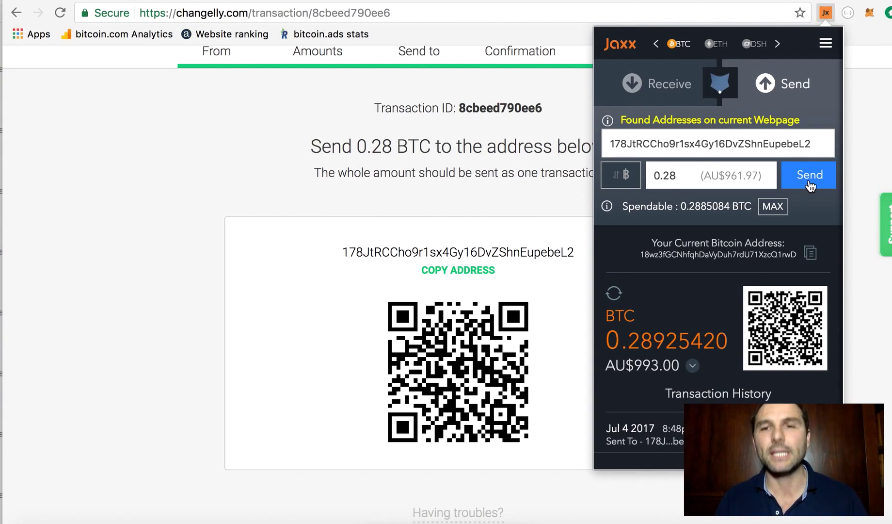
{"action": "left_click", "coordinate": [809, 181]}
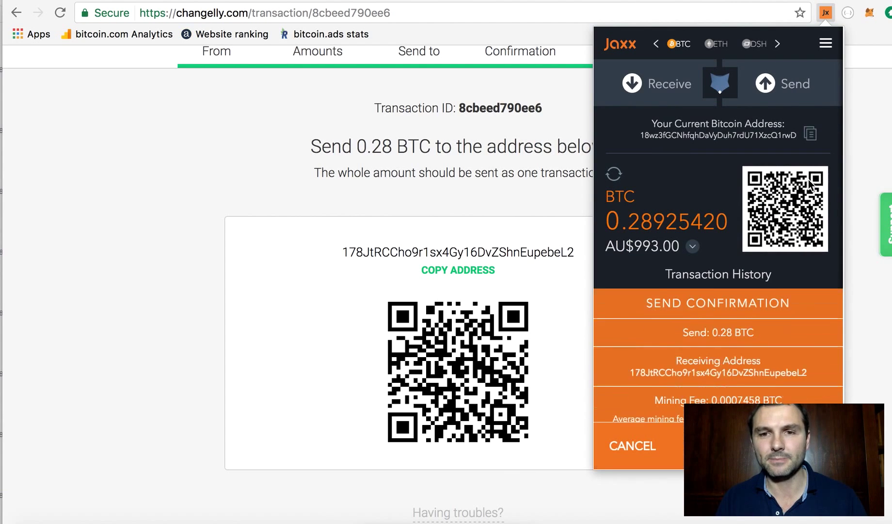
{"action": "scroll", "coordinate": [854, 311], "scroll_direction": "down", "scroll_amount": 1}
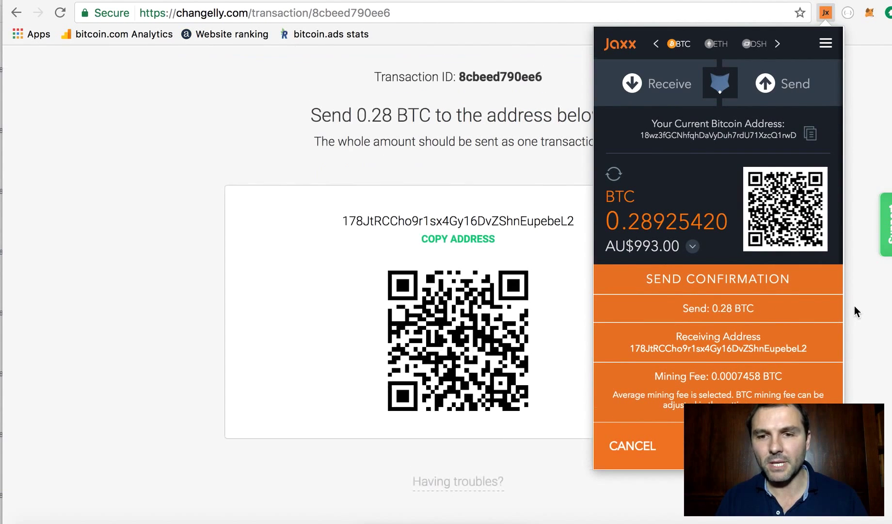
{"action": "left_click", "coordinate": [661, 450]}
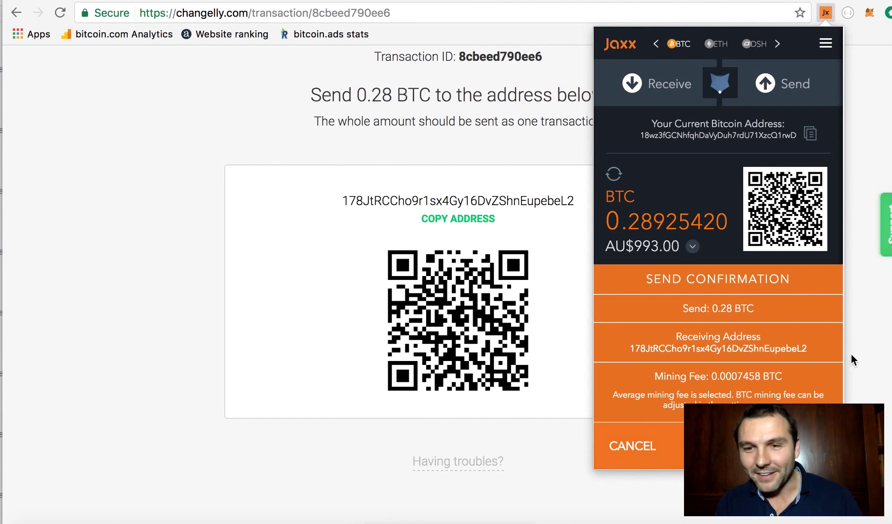
Confirm the 0.28 BTC payment by entering the wallet PIN, and close the Jaxx wallet
{"action": "scroll", "coordinate": [851, 352], "scroll_direction": "down", "scroll_amount": 1}
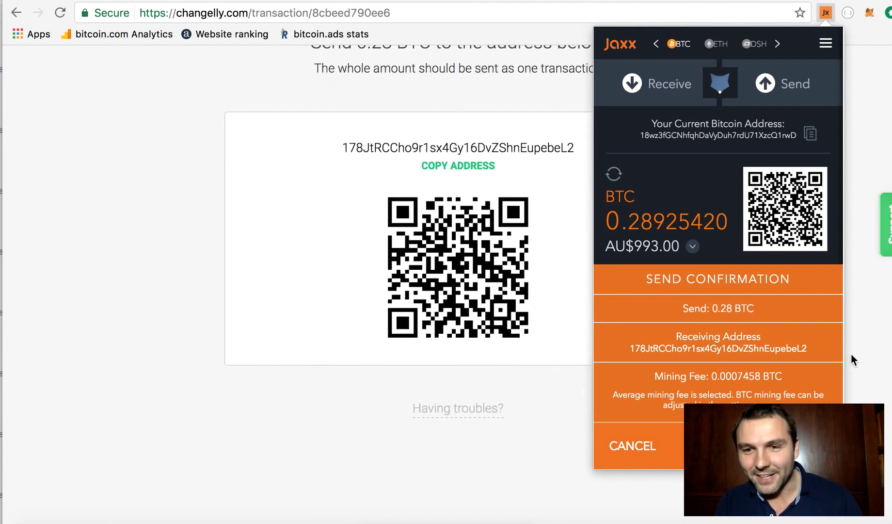
{"action": "left_click", "coordinate": [787, 449]}
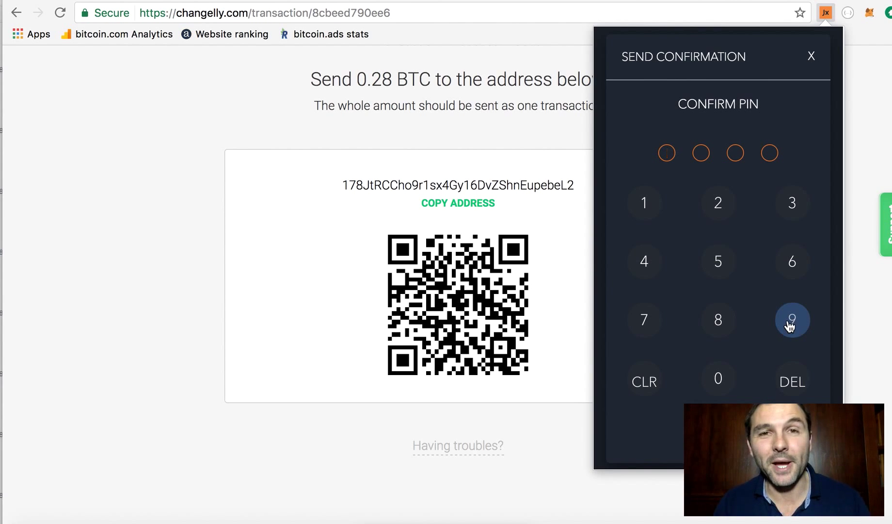
{"action": "left_click", "coordinate": [792, 320]}
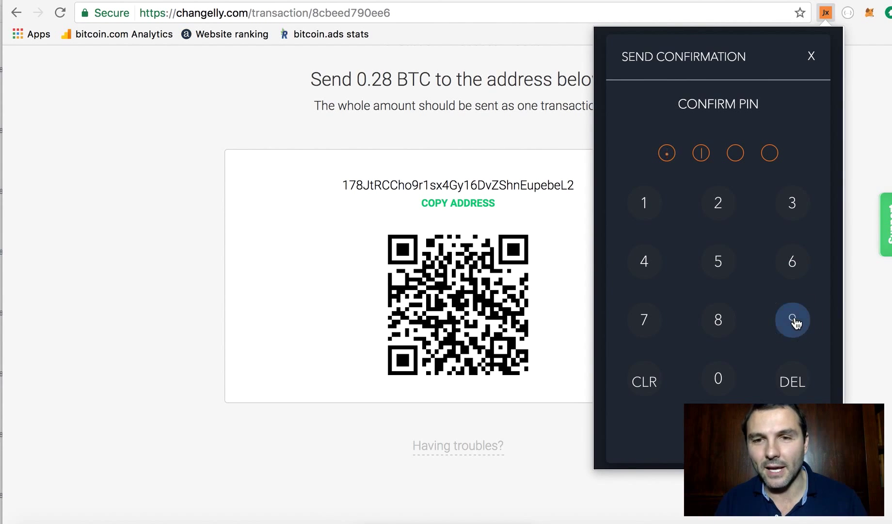
{"action": "left_click", "coordinate": [723, 267]}
{"action": "left_click", "coordinate": [792, 320]}
{"action": "left_click", "coordinate": [726, 209]}
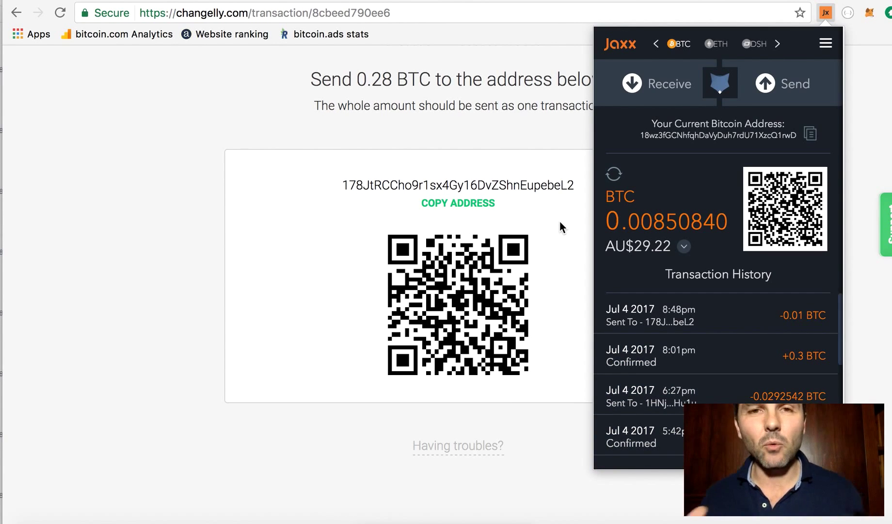
{"action": "left_click", "coordinate": [827, 9]}
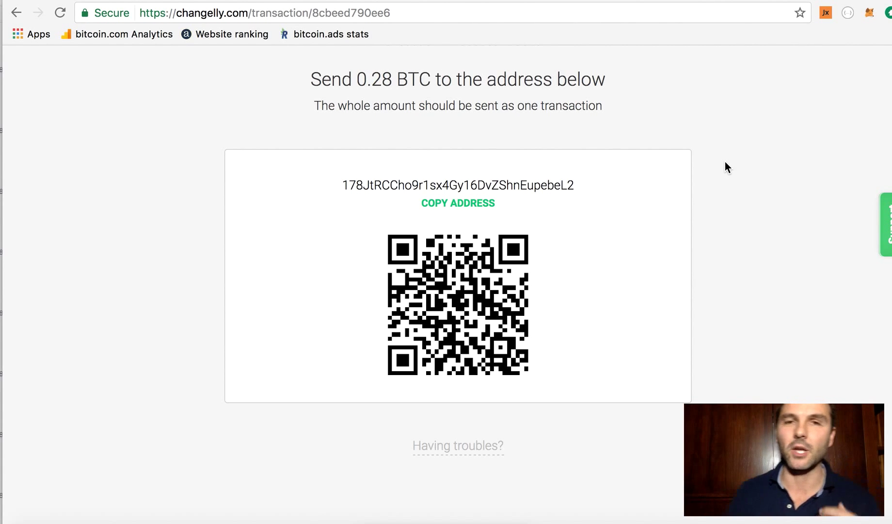
Copy the Bitcoin deposit address from Changelly and look it up on blockchain.info
{"action": "double_click", "coordinate": [543, 184]}
{"action": "key", "text": "super+c"}
{"action": "left_click", "coordinate": [657, 180]}
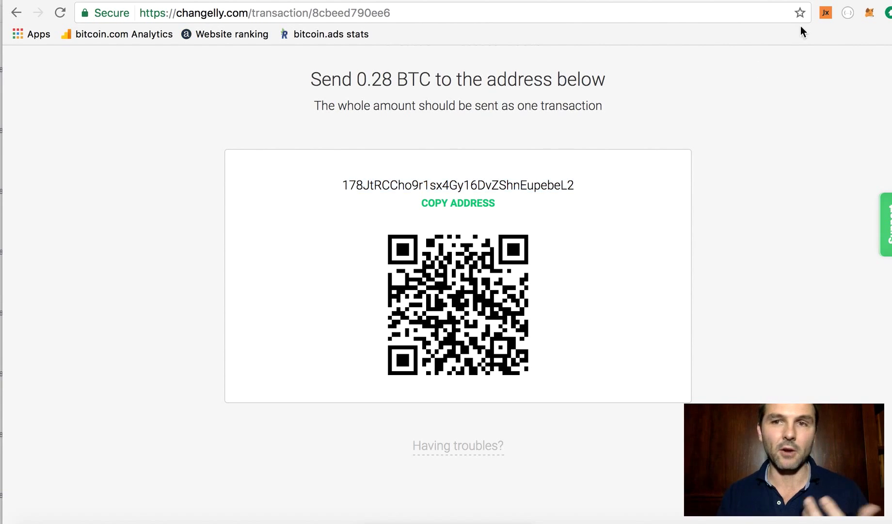
{"action": "key", "text": "ctrl+Tab"}
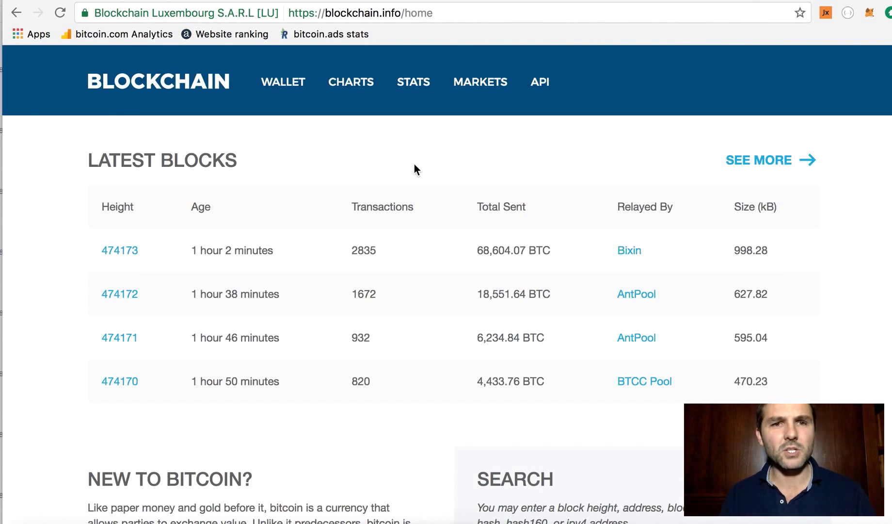
{"action": "scroll", "coordinate": [414, 166], "scroll_direction": "down", "scroll_amount": 2}
{"action": "scroll", "coordinate": [414, 164], "scroll_direction": "down", "scroll_amount": 5}
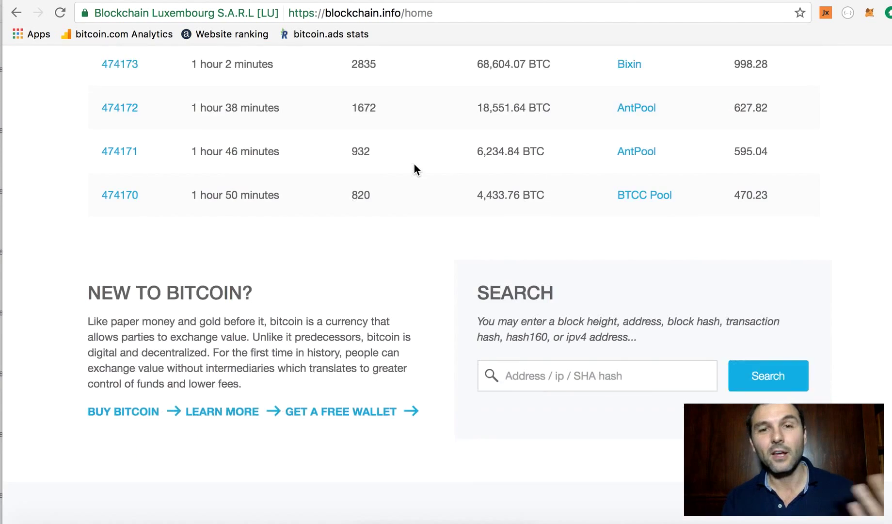
{"action": "left_click", "coordinate": [539, 305]}
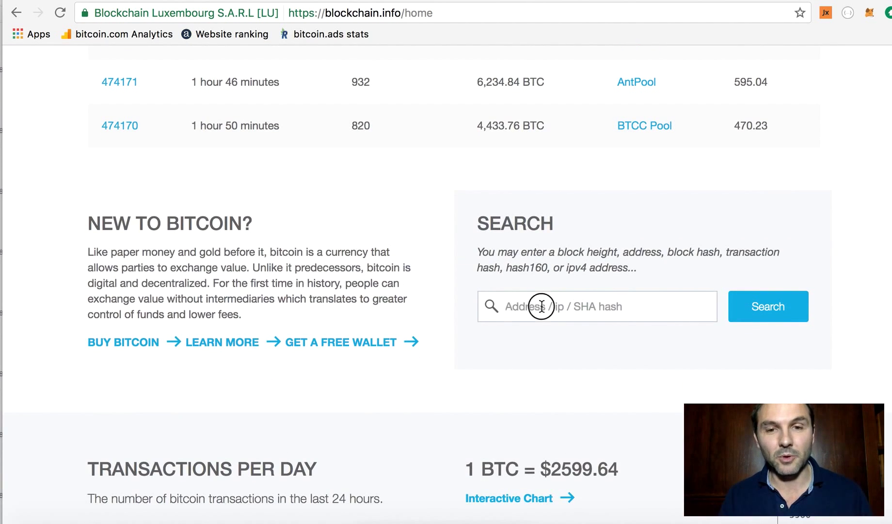
{"action": "key", "text": "super+v"}
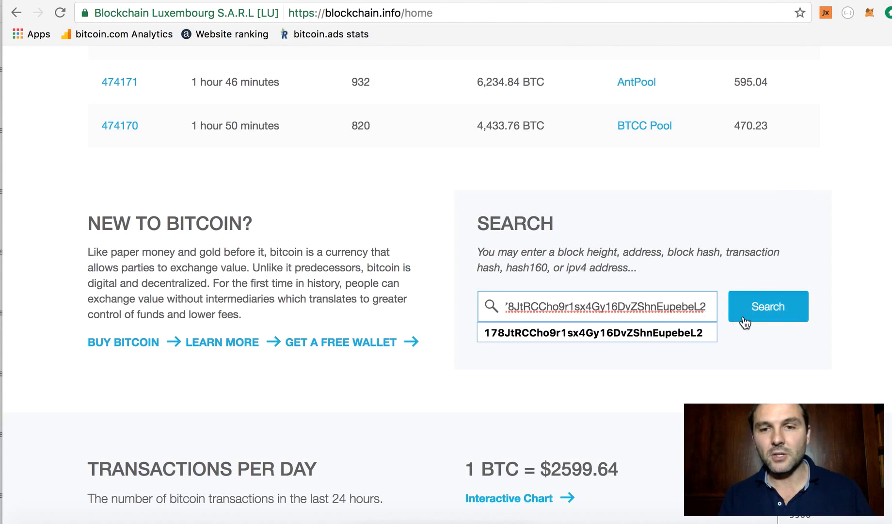
{"action": "left_click", "coordinate": [754, 314]}
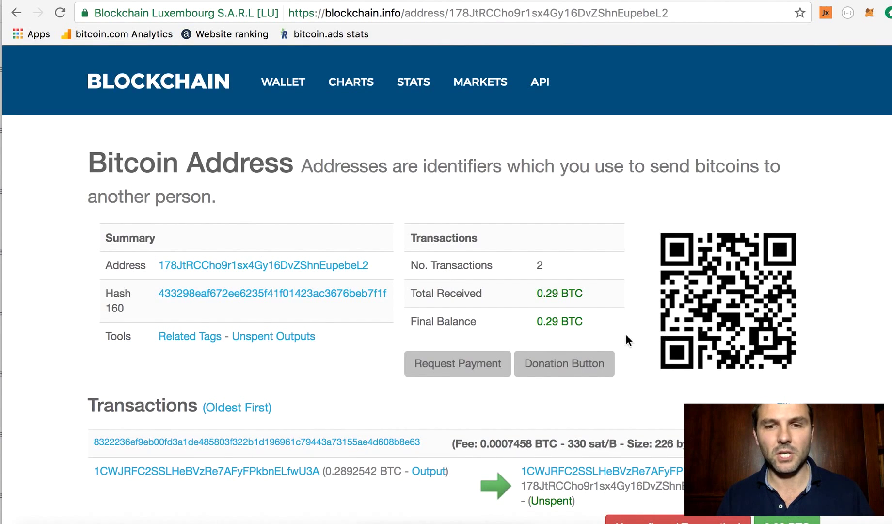
Examine the 0.28 BTC payment and its confirmation status among the deposit address's transactions
{"action": "scroll", "coordinate": [626, 334], "scroll_direction": "down", "scroll_amount": 5}
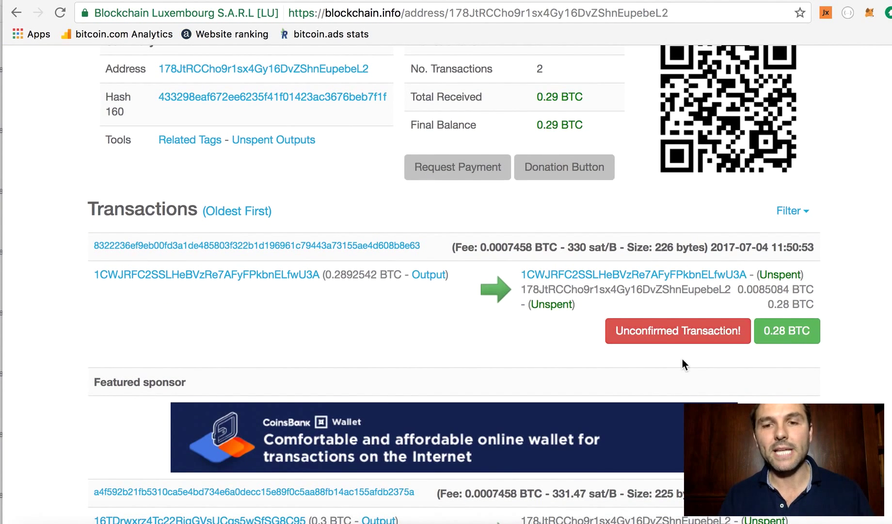
{"action": "scroll", "coordinate": [856, 227], "scroll_direction": "up", "scroll_amount": 3}
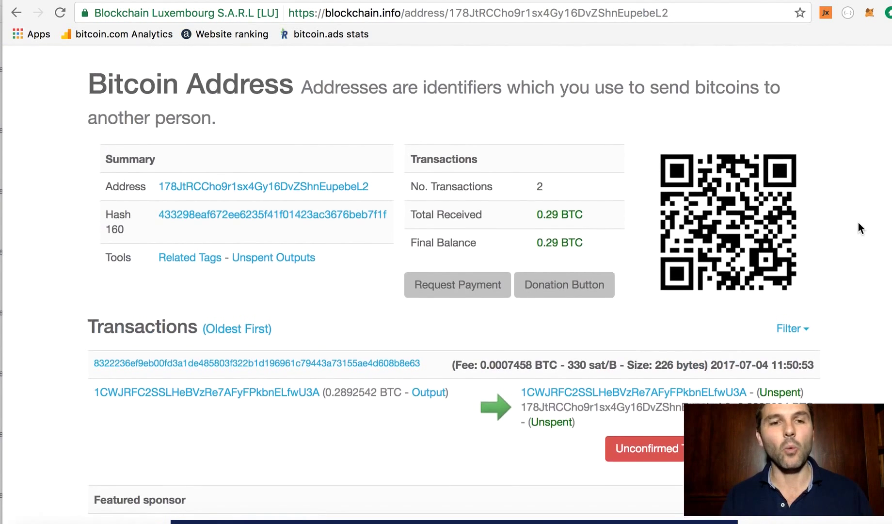
{"action": "scroll", "coordinate": [858, 222], "scroll_direction": "down", "scroll_amount": 1}
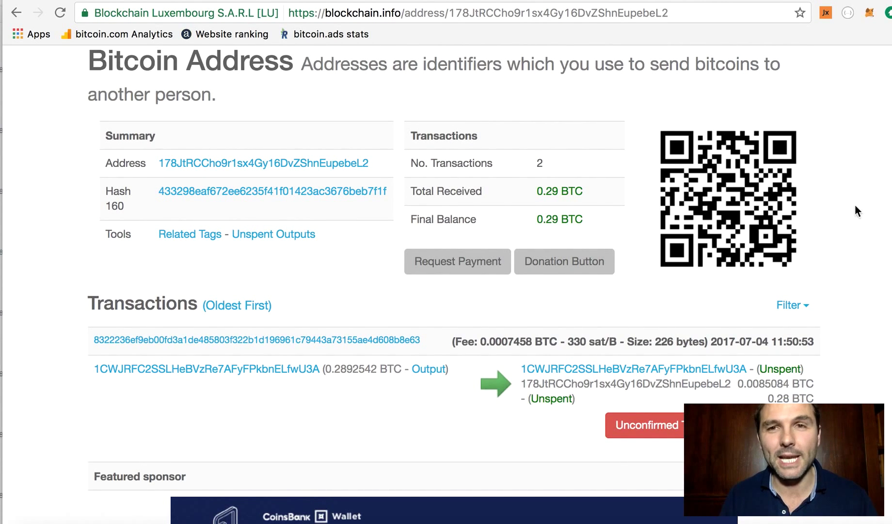
Compare the exchange status on Changelly with the payment's confirmations on blockchain.info
{"action": "key", "text": "super+w"}
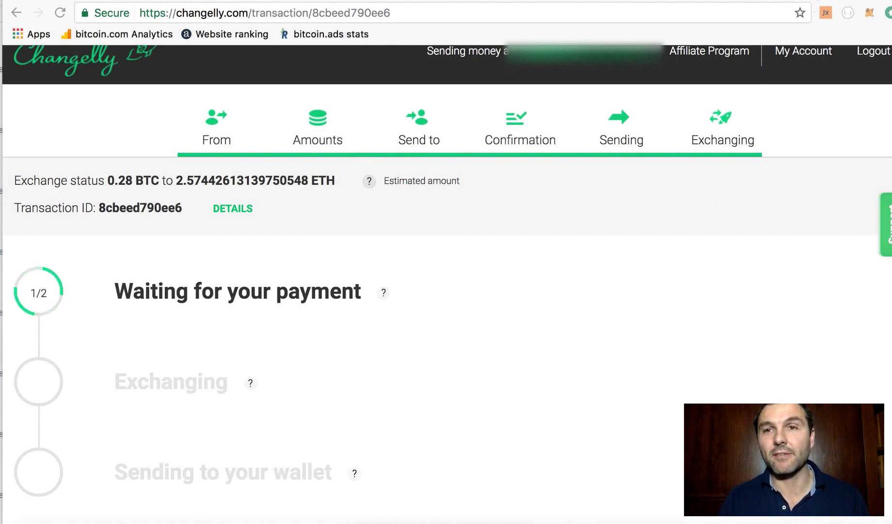
{"action": "key", "text": "ctrl+Tab"}
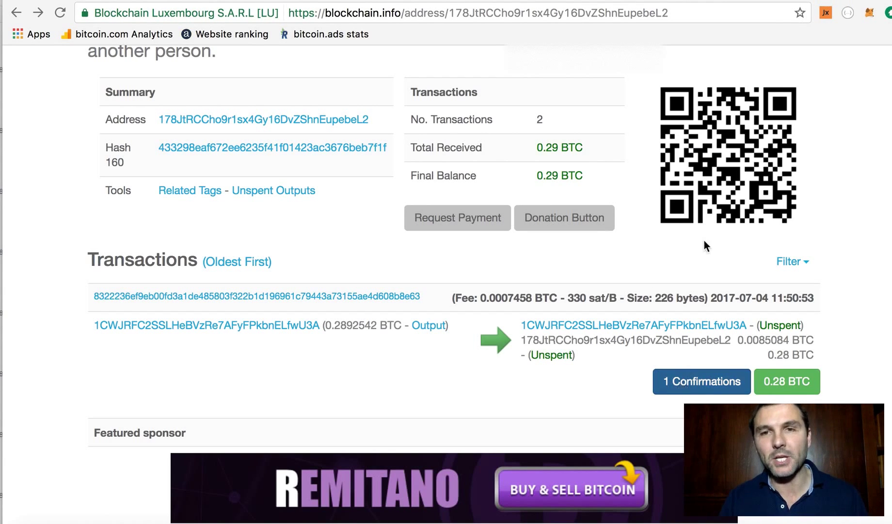
{"action": "key", "text": "ctrl+shift+Tab"}
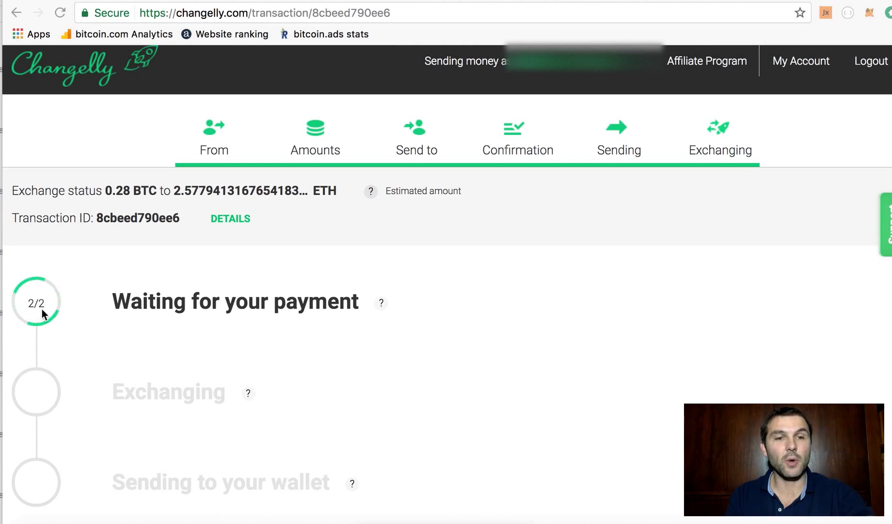
Reload the deposit address page on blockchain.info to recheck the payment's confirmations
{"action": "key", "text": "super+bracketleft"}
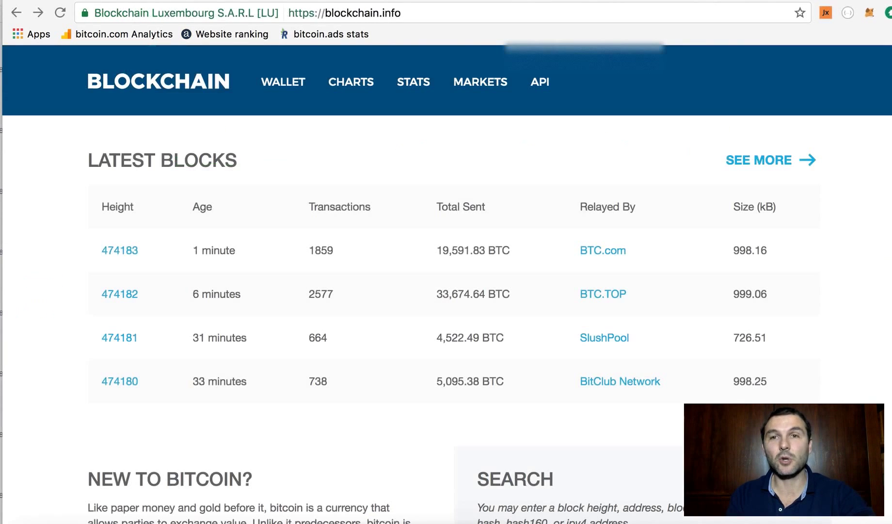
{"action": "left_click", "coordinate": [16, 14]}
{"action": "left_click", "coordinate": [38, 15]}
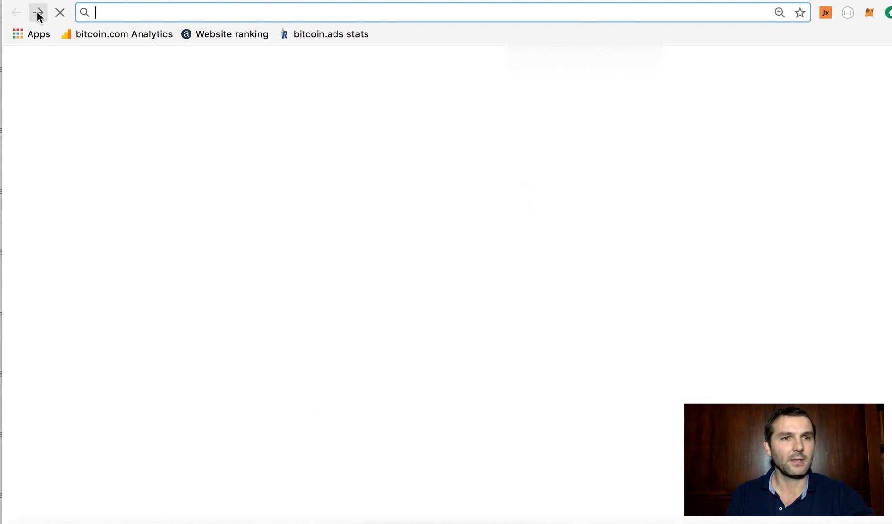
{"action": "left_click", "coordinate": [38, 15]}
{"action": "key", "text": "super+bracketleft"}
{"action": "left_click", "coordinate": [38, 14]}
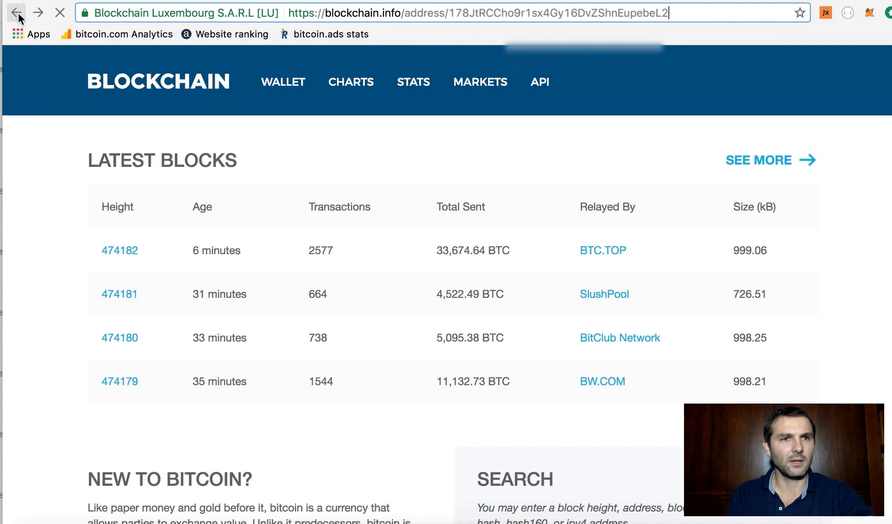
{"action": "left_click", "coordinate": [59, 13]}
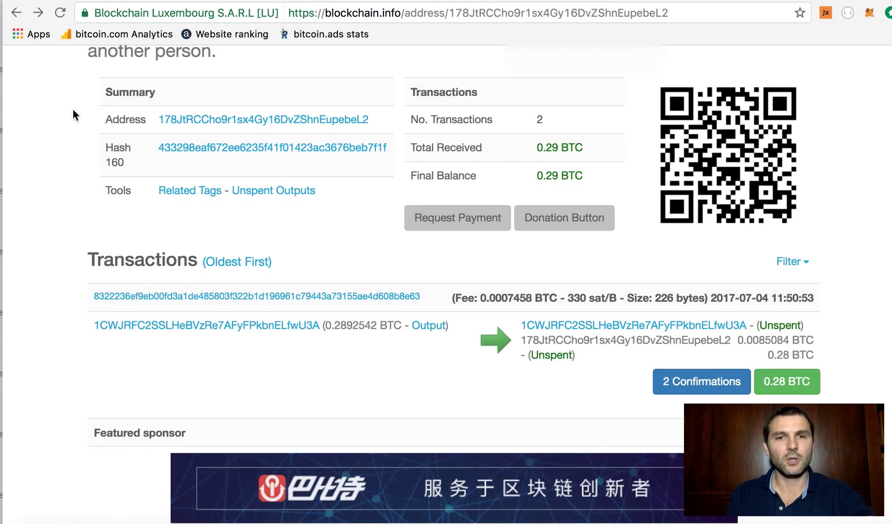
Return to Changelly to follow the exchange progress and review the completed transaction's receipt
{"action": "key", "text": "ctrl+Tab"}
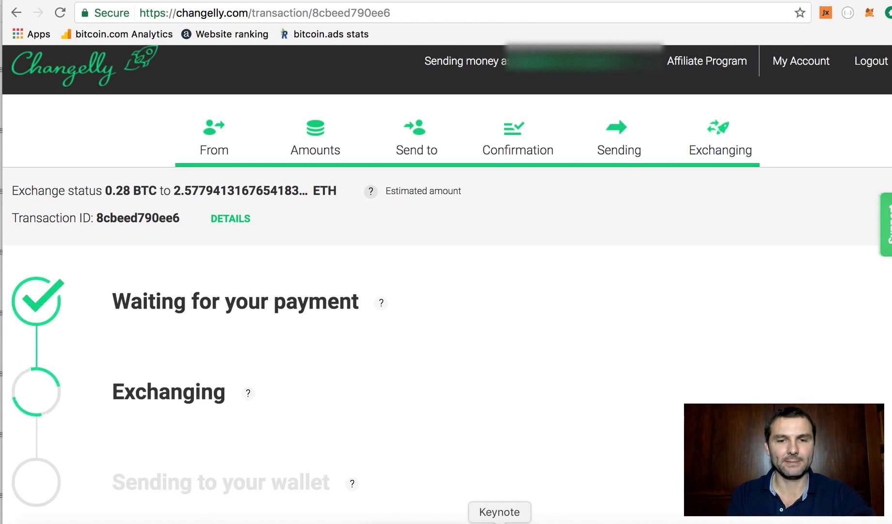
{"action": "scroll", "coordinate": [492, 392], "scroll_direction": "down", "scroll_amount": 2}
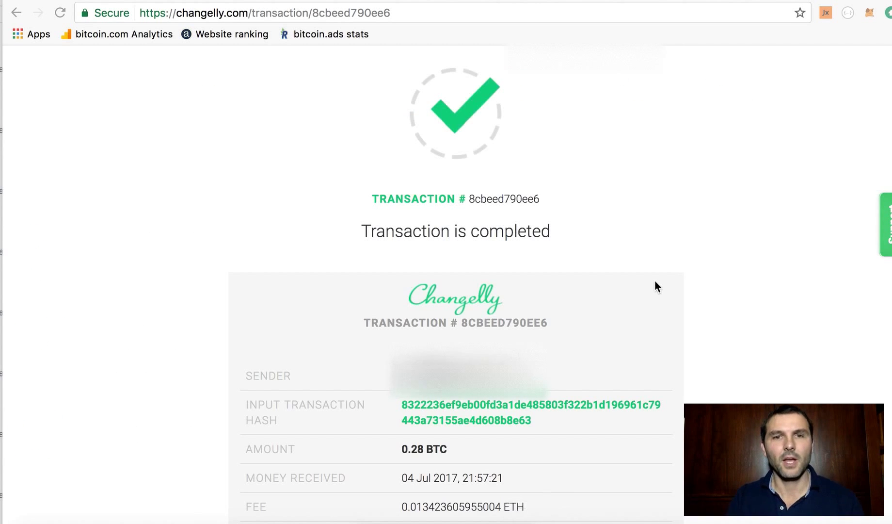
{"action": "scroll", "coordinate": [655, 280], "scroll_direction": "down", "scroll_amount": 2}
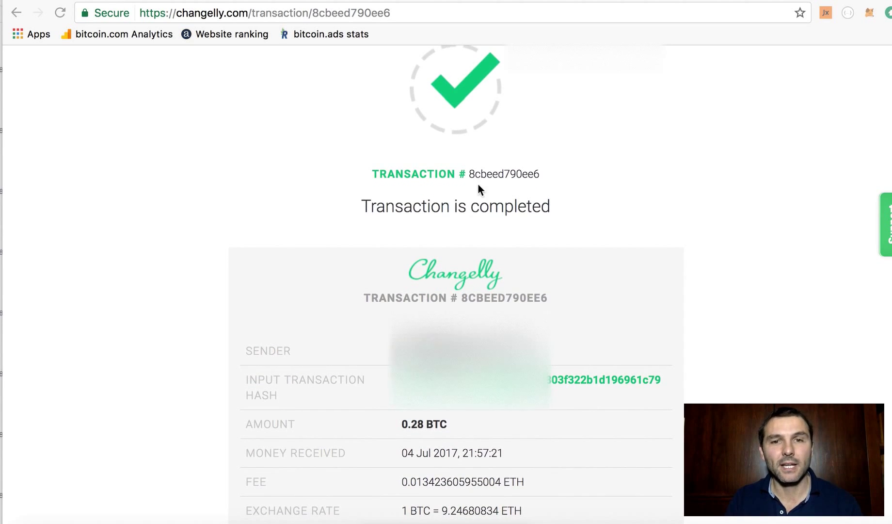
{"action": "scroll", "coordinate": [572, 203], "scroll_direction": "down", "scroll_amount": 5}
{"action": "scroll", "coordinate": [570, 204], "scroll_direction": "down", "scroll_amount": 3}
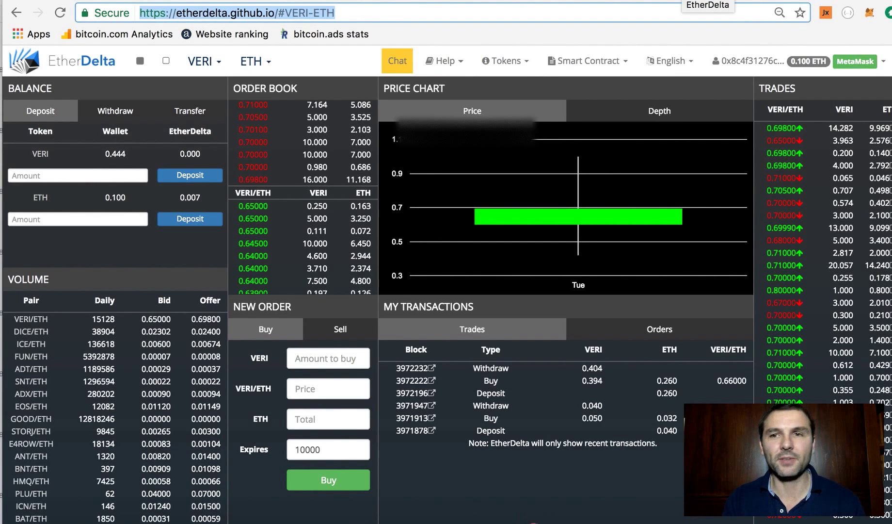
Check the ETH balance of the MetaMask account, close the wallet and return to the Changelly receipt
{"action": "left_click", "coordinate": [867, 14]}
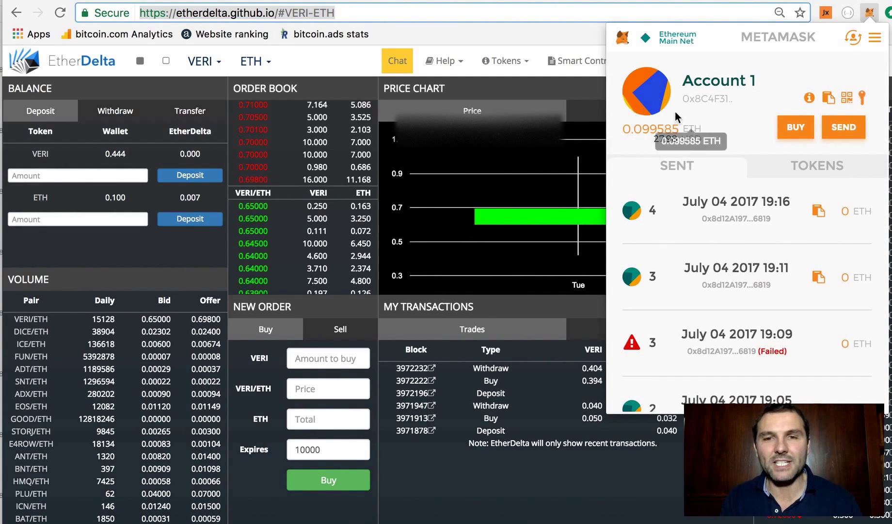
{"action": "left_click", "coordinate": [870, 14]}
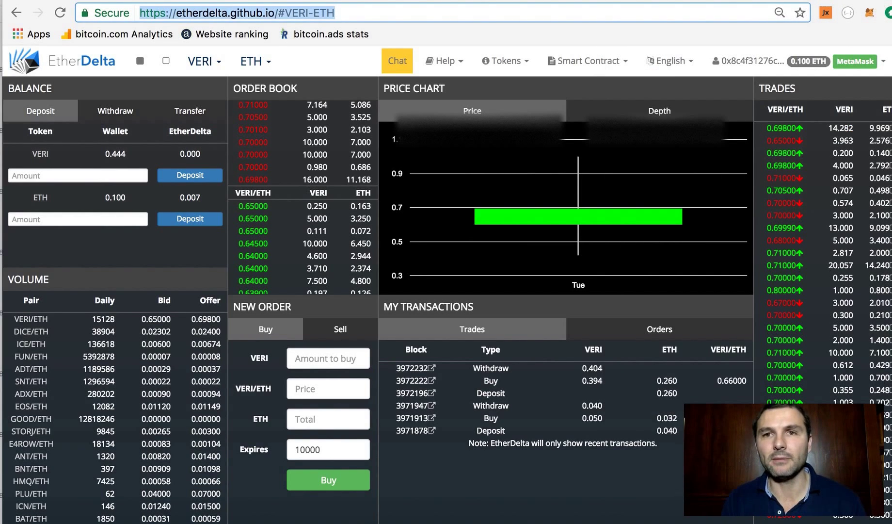
{"action": "key", "text": "ctrl+Tab"}
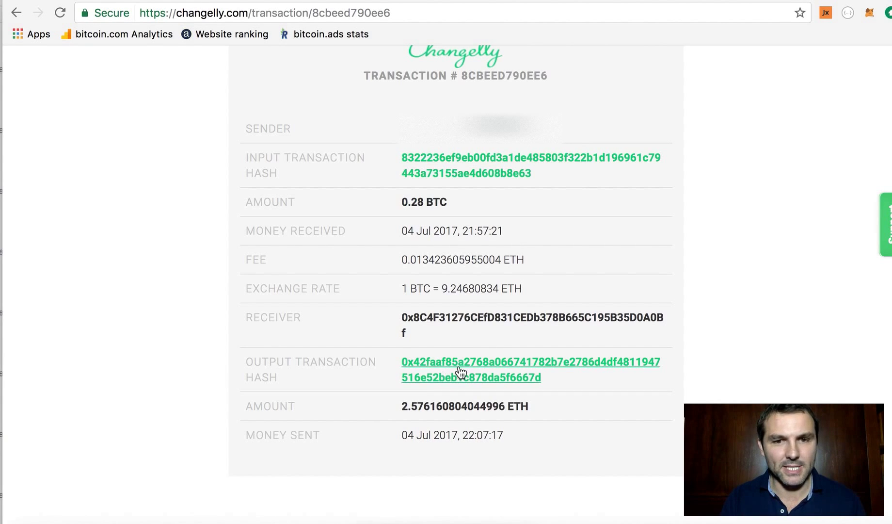
Review the output transaction's details on Etherscan and recheck the MetaMask account's ETH balance
{"action": "left_click", "coordinate": [534, 367]}
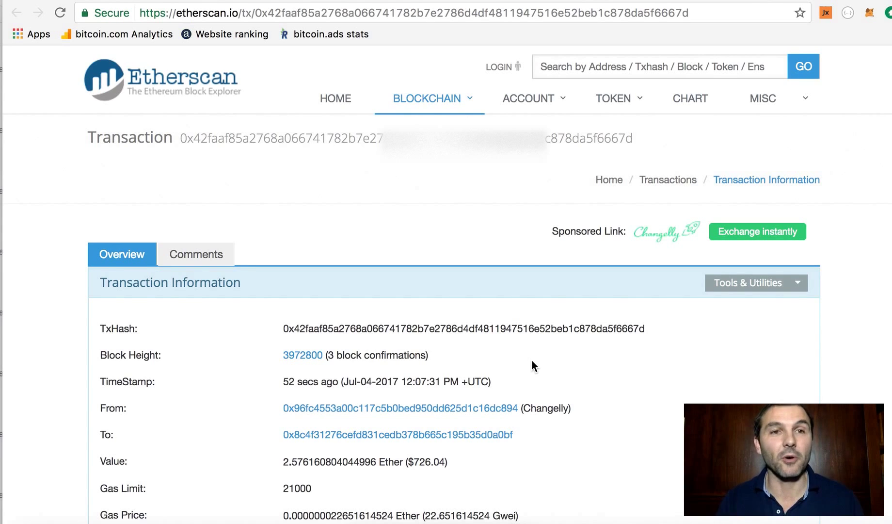
{"action": "scroll", "coordinate": [44, 356], "scroll_direction": "down", "scroll_amount": 5}
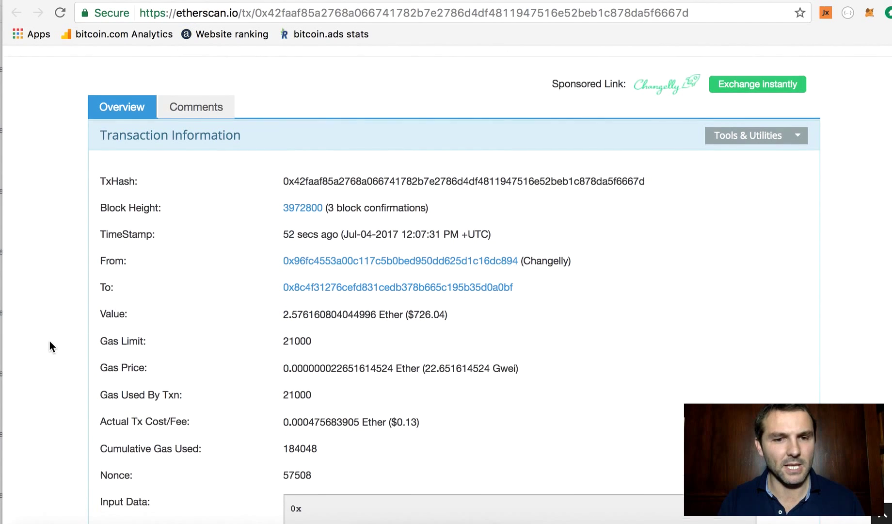
{"action": "scroll", "coordinate": [50, 341], "scroll_direction": "down", "scroll_amount": 3}
{"action": "scroll", "coordinate": [50, 341], "scroll_direction": "up", "scroll_amount": 3}
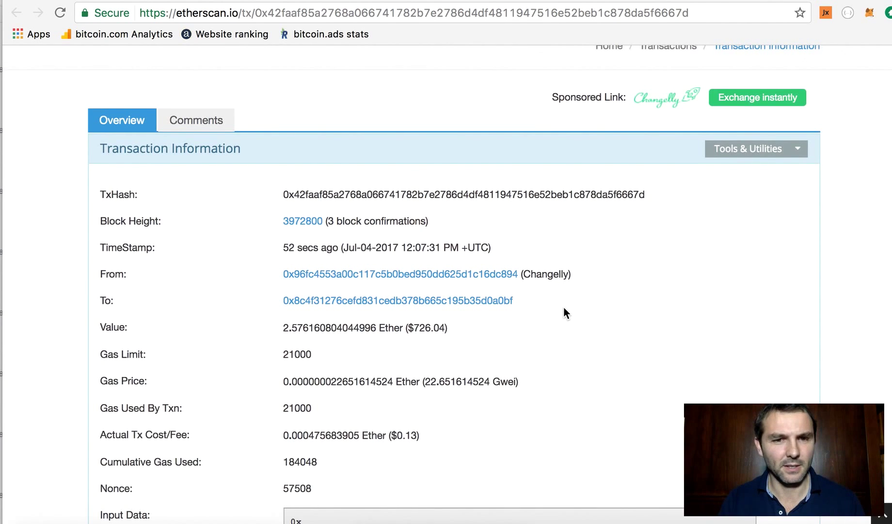
{"action": "scroll", "coordinate": [564, 306], "scroll_direction": "down", "scroll_amount": 5}
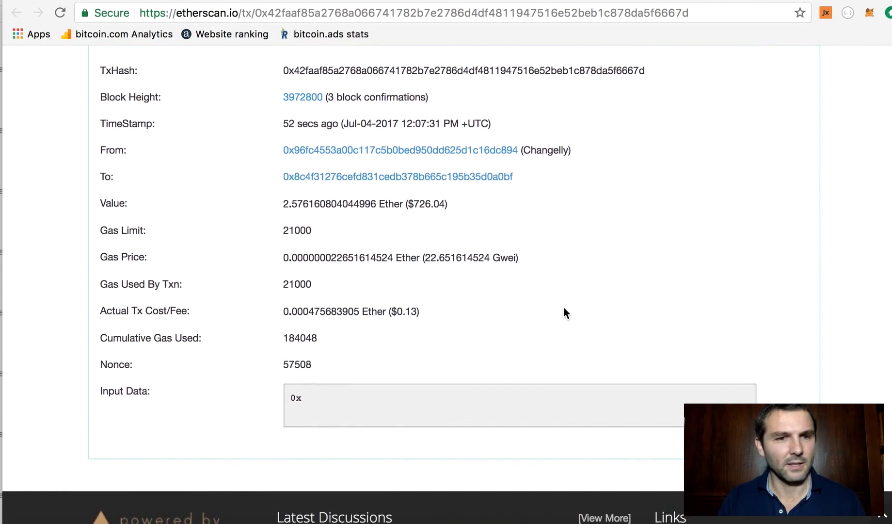
{"action": "scroll", "coordinate": [564, 308], "scroll_direction": "up", "scroll_amount": 3}
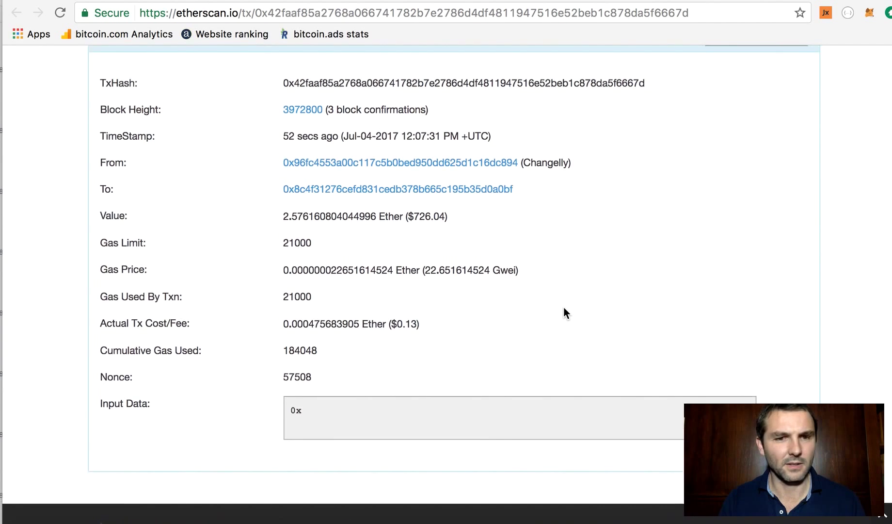
{"action": "scroll", "coordinate": [564, 307], "scroll_direction": "up", "scroll_amount": 3}
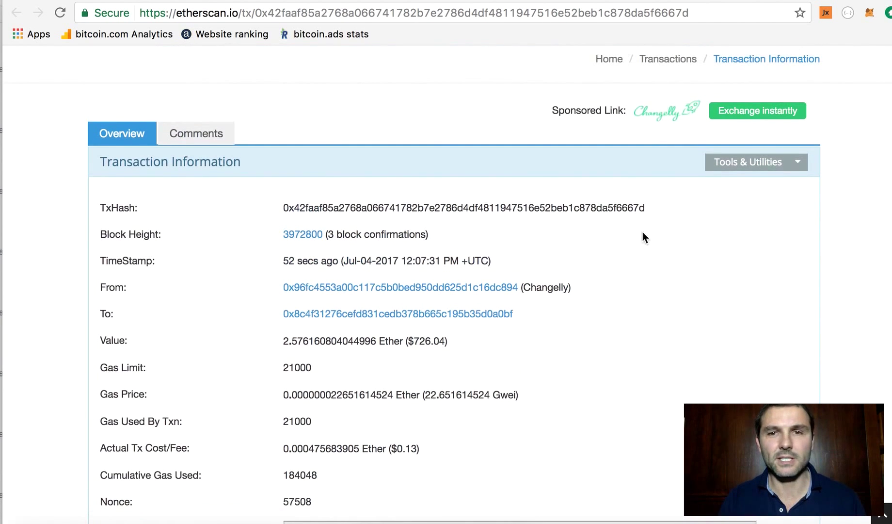
{"action": "left_click", "coordinate": [868, 14]}
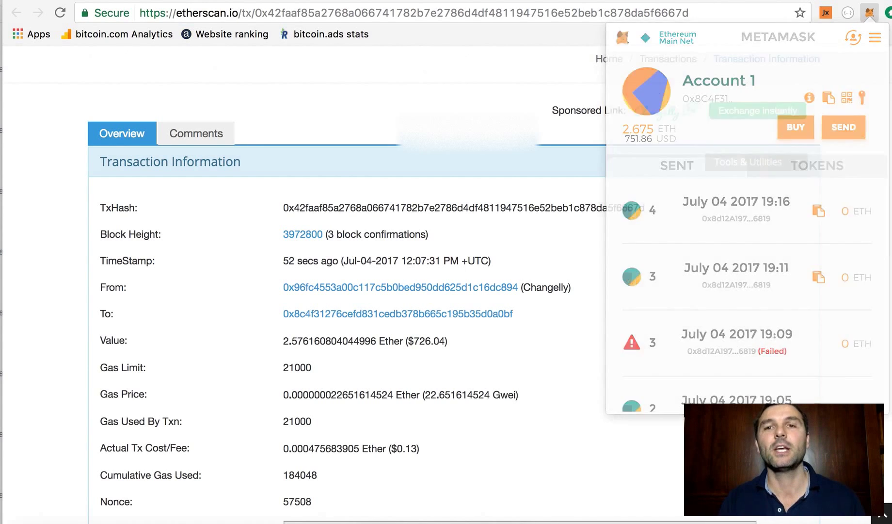
Switch to EtherDelta and look through the sell and buy offers in the VERI/ETH order book
{"action": "key", "text": "ctrl+Tab"}
{"action": "key", "text": "ctrl+Tab"}
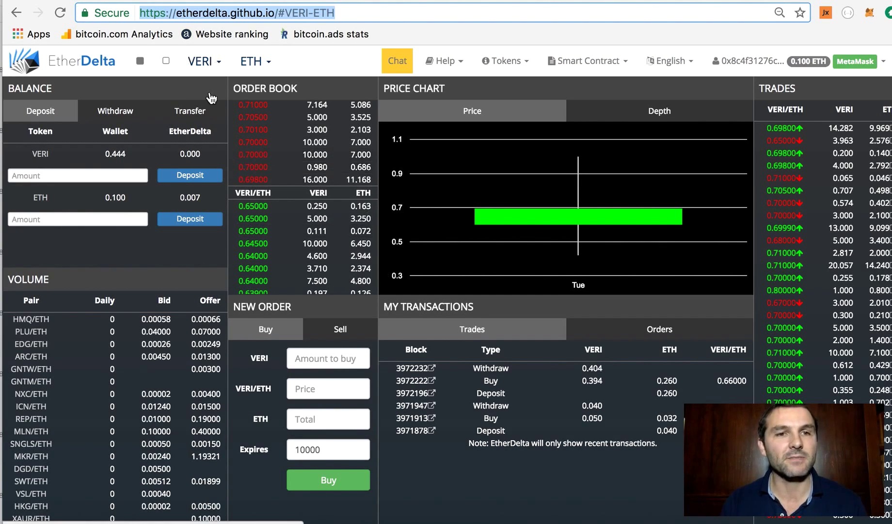
{"action": "scroll", "coordinate": [295, 150], "scroll_direction": "up", "scroll_amount": 3}
{"action": "scroll", "coordinate": [296, 154], "scroll_direction": "up", "scroll_amount": 5}
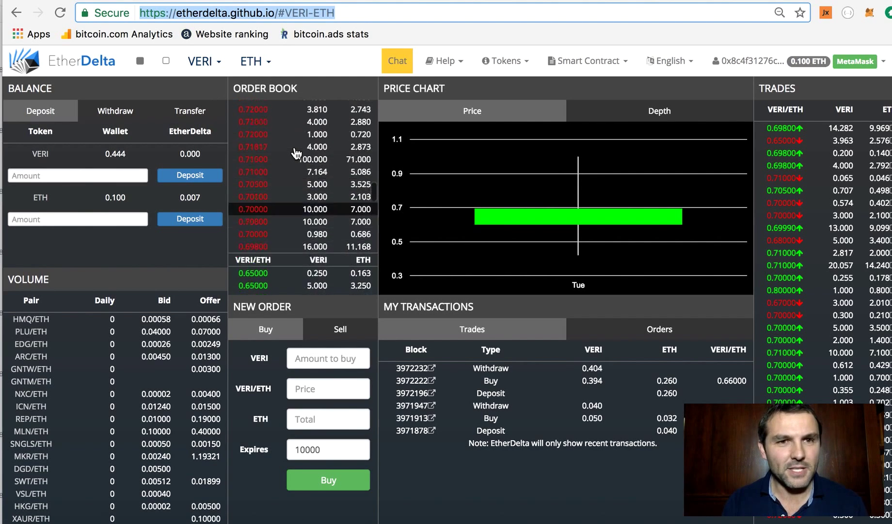
{"action": "scroll", "coordinate": [296, 153], "scroll_direction": "up", "scroll_amount": 6}
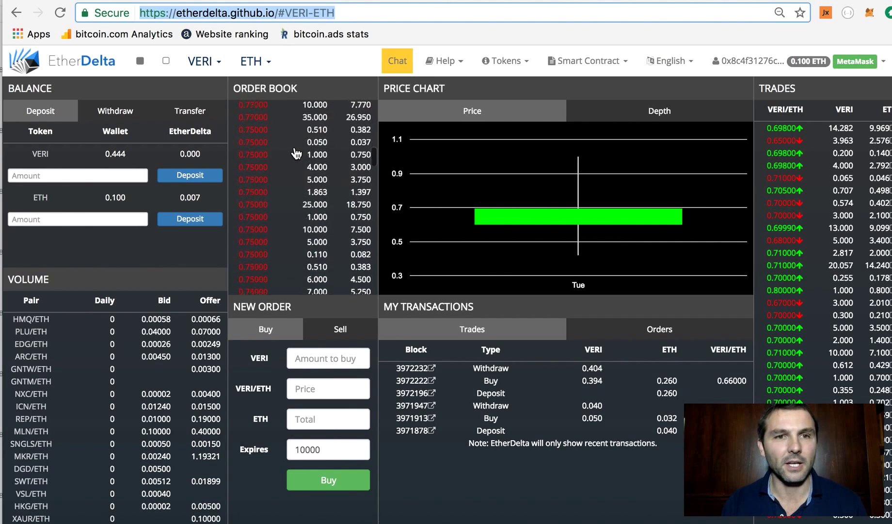
{"action": "scroll", "coordinate": [296, 154], "scroll_direction": "down", "scroll_amount": 10}
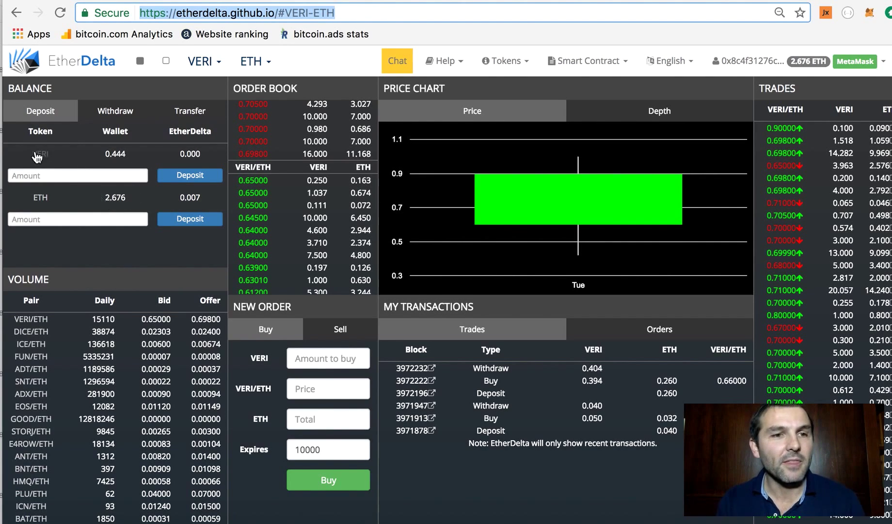
Browse the list of tradable tokens and choose VERI as the token to trade against ETH
{"action": "left_click", "coordinate": [216, 66]}
{"action": "scroll", "coordinate": [227, 235], "scroll_direction": "down", "scroll_amount": 10}
{"action": "scroll", "coordinate": [226, 236], "scroll_direction": "up", "scroll_amount": 5}
{"action": "scroll", "coordinate": [226, 236], "scroll_direction": "up", "scroll_amount": 10}
{"action": "scroll", "coordinate": [221, 276], "scroll_direction": "down", "scroll_amount": 9}
{"action": "scroll", "coordinate": [223, 315], "scroll_direction": "down", "scroll_amount": 6}
{"action": "scroll", "coordinate": [228, 350], "scroll_direction": "down", "scroll_amount": 3}
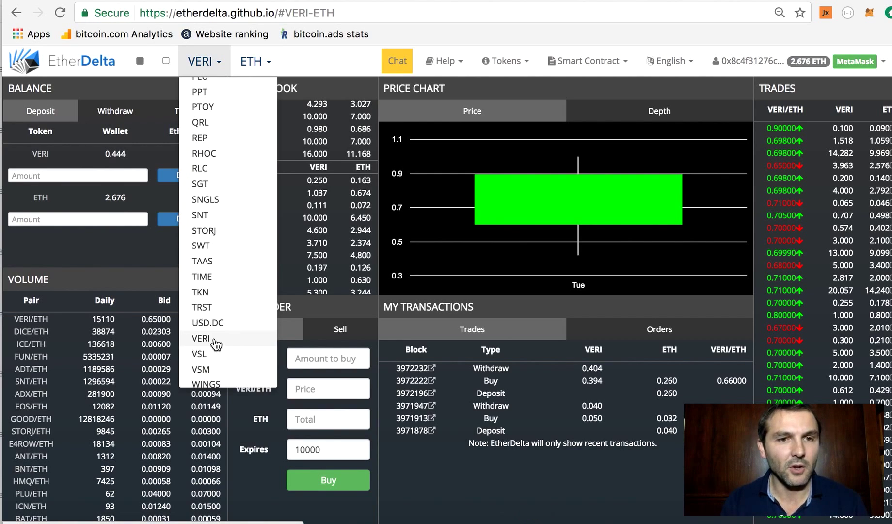
{"action": "left_click", "coordinate": [216, 342]}
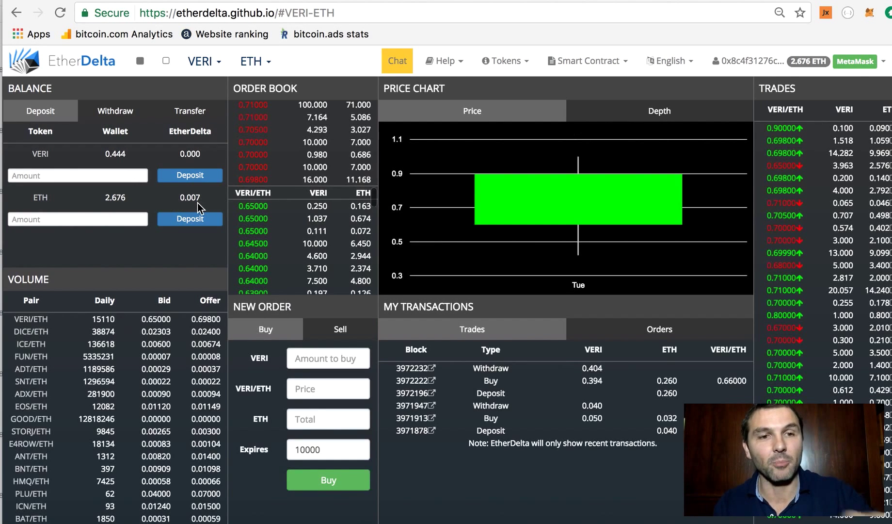
Try to deposit 2.67 ETH from the wallet into EtherDelta
{"action": "left_click", "coordinate": [123, 219]}
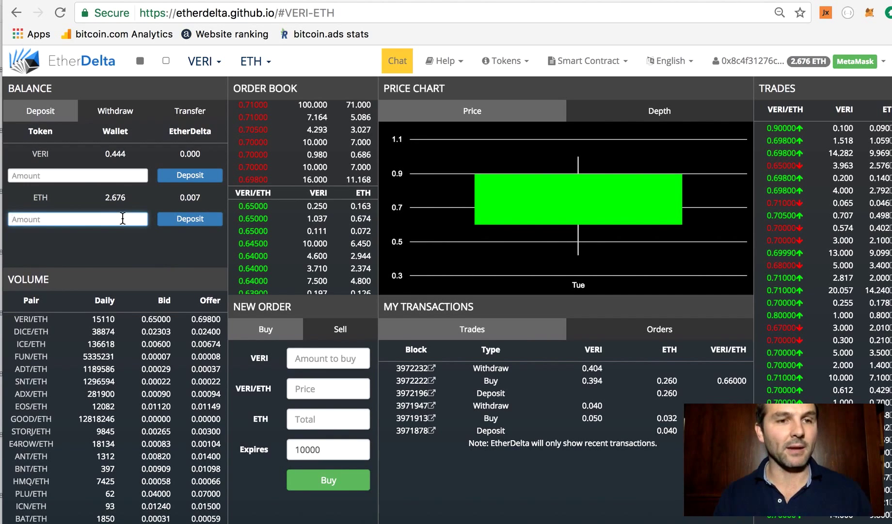
{"action": "type", "text": "2"}
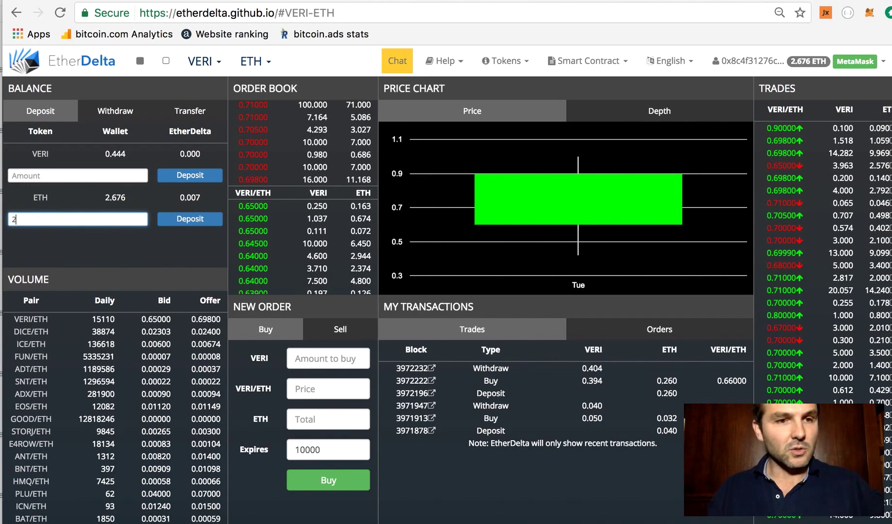
{"action": "type", "text": "."}
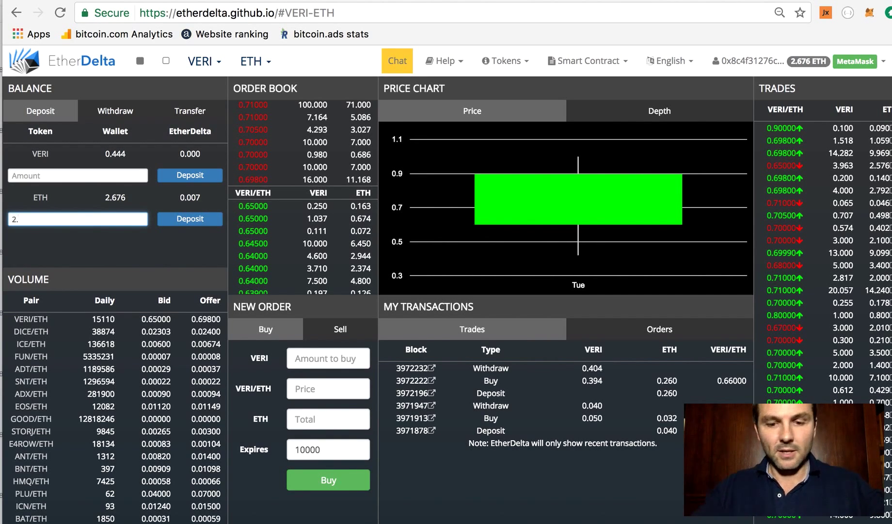
{"action": "type", "text": "67"}
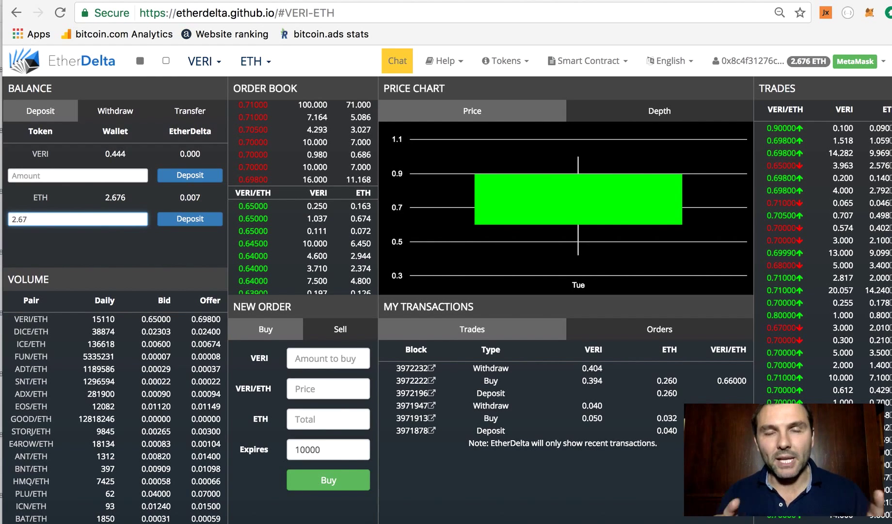
{"action": "key", "text": "Return"}
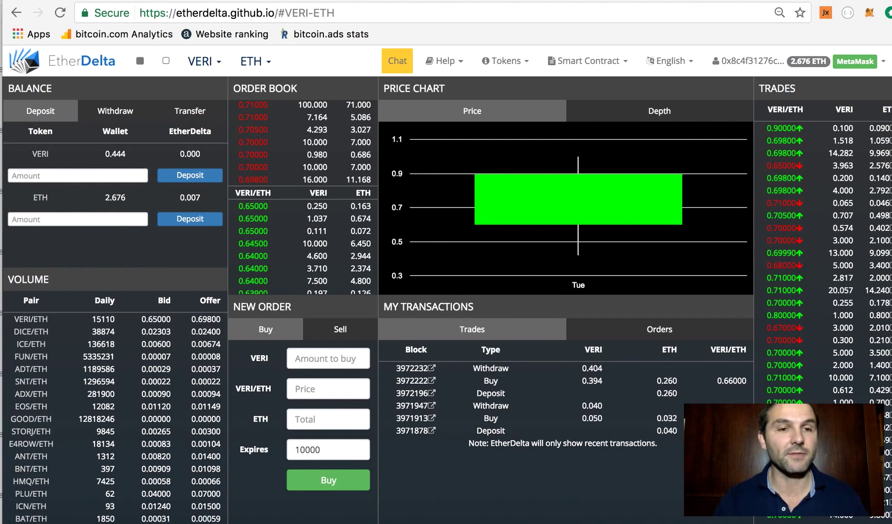
Deposit 2.67 ETH into EtherDelta, submit the transaction in MetaMask and dismiss the transaction notice
{"action": "left_click", "coordinate": [104, 220]}
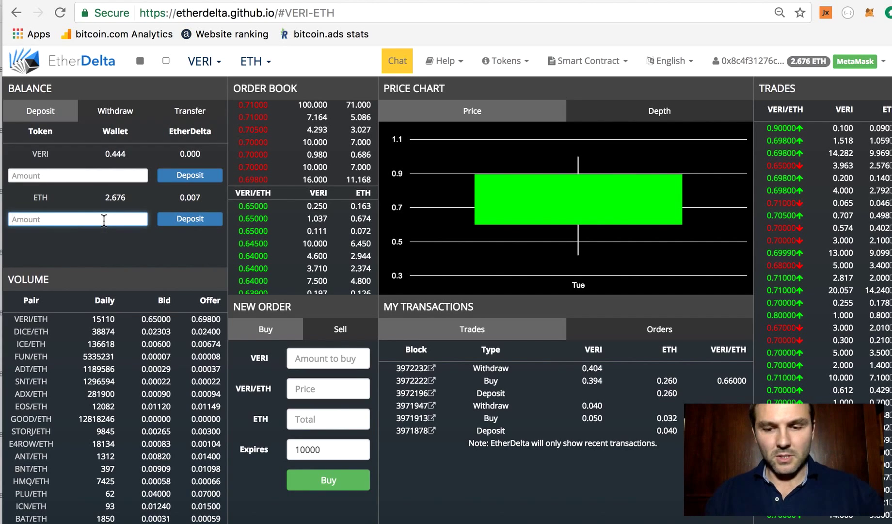
{"action": "type", "text": "2.67"}
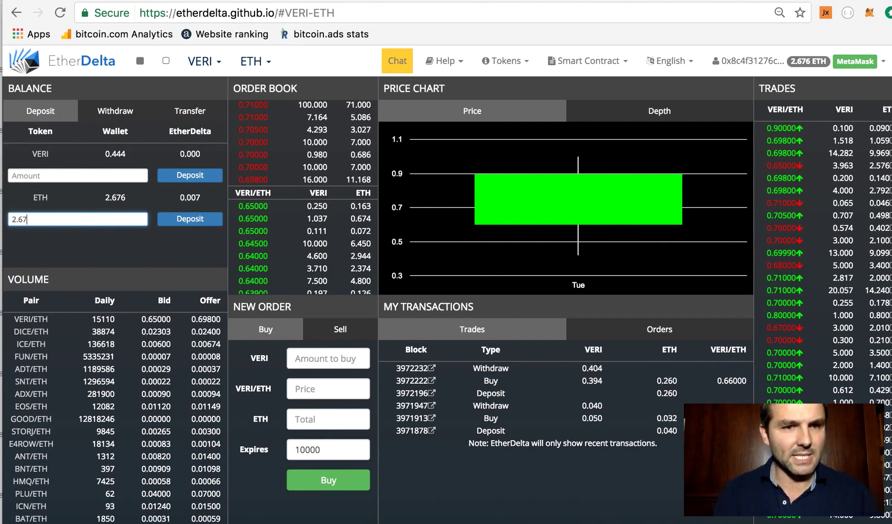
{"action": "left_click", "coordinate": [193, 222]}
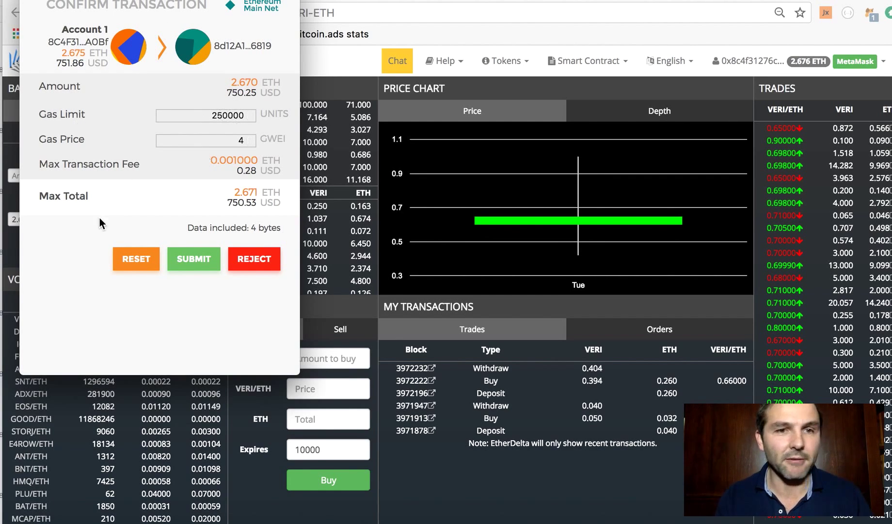
{"action": "left_click", "coordinate": [191, 260]}
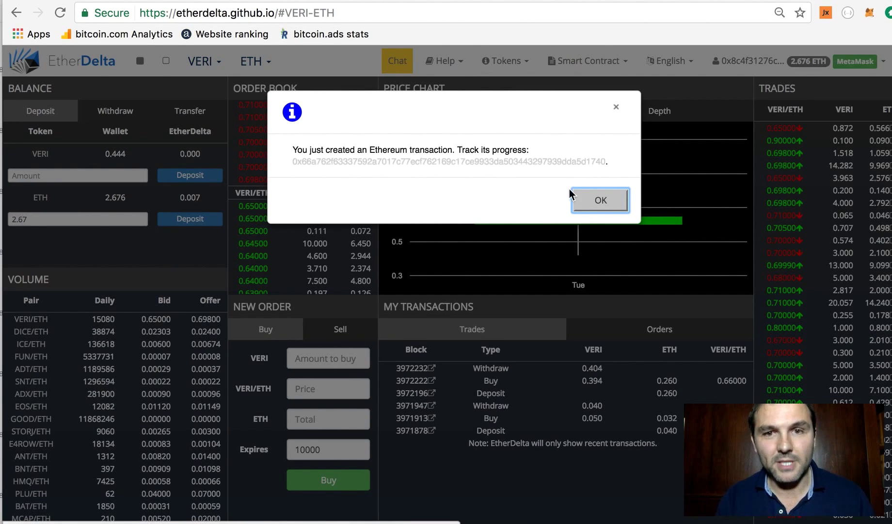
{"action": "left_click", "coordinate": [600, 203]}
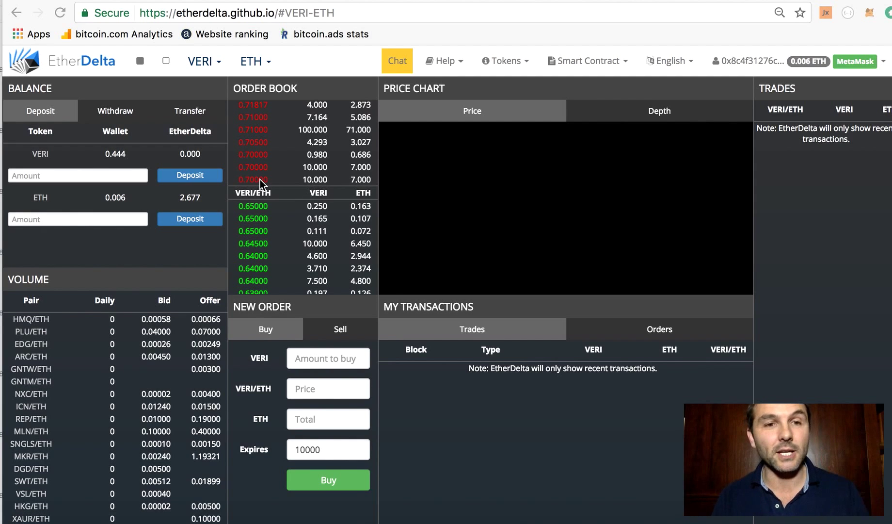
{"action": "left_click", "coordinate": [291, 179]}
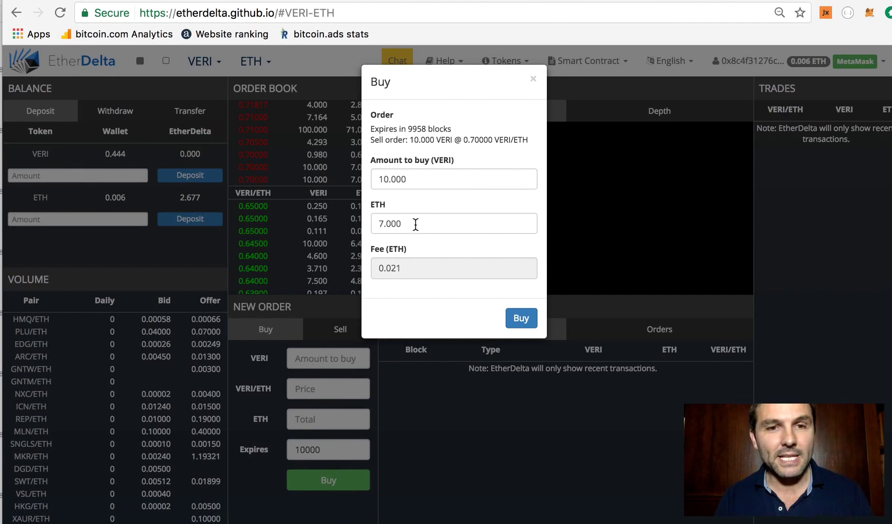
{"action": "left_click", "coordinate": [407, 179]}
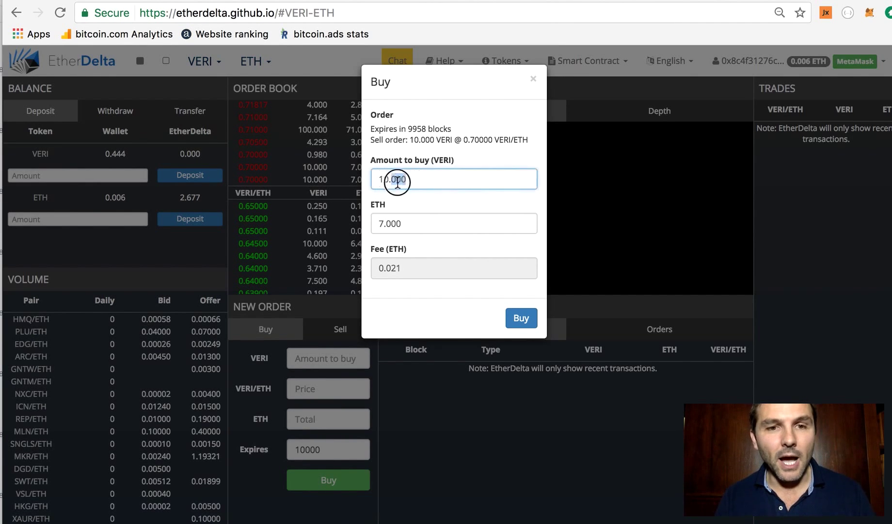
{"action": "left_click", "coordinate": [406, 226]}
{"action": "left_click_drag", "start_coordinate": [406, 225], "coordinate": [378, 225]}
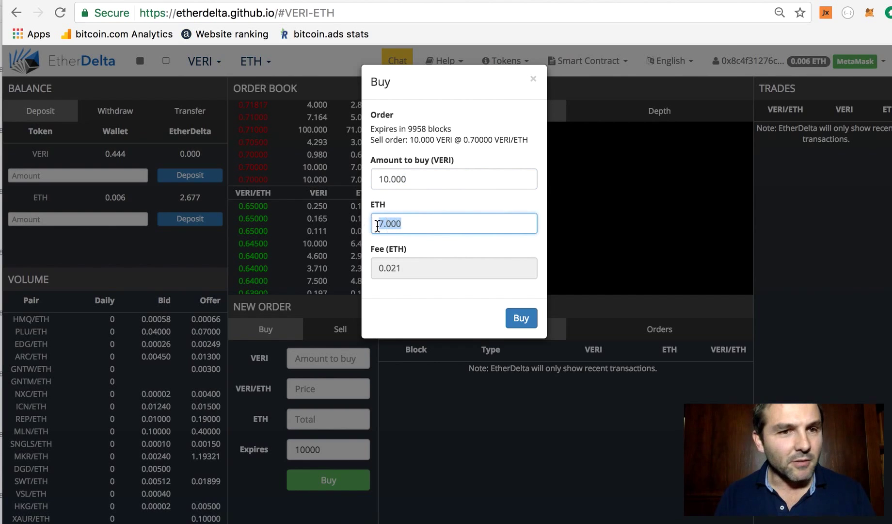
{"action": "type", "text": "2.6"}
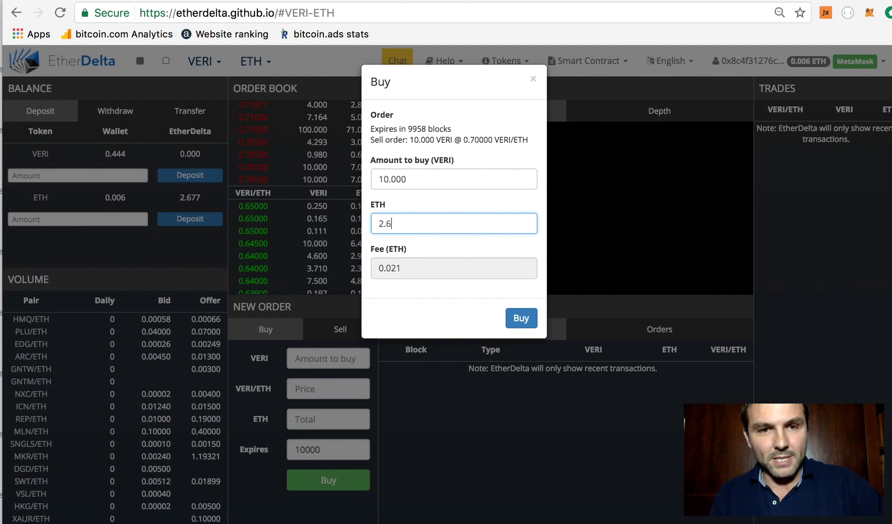
{"action": "left_click", "coordinate": [427, 182]}
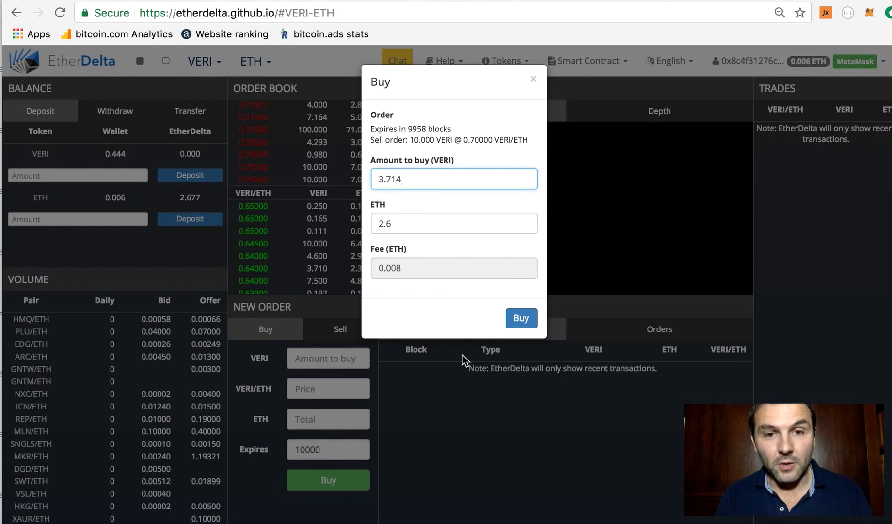
{"action": "left_click", "coordinate": [533, 80]}
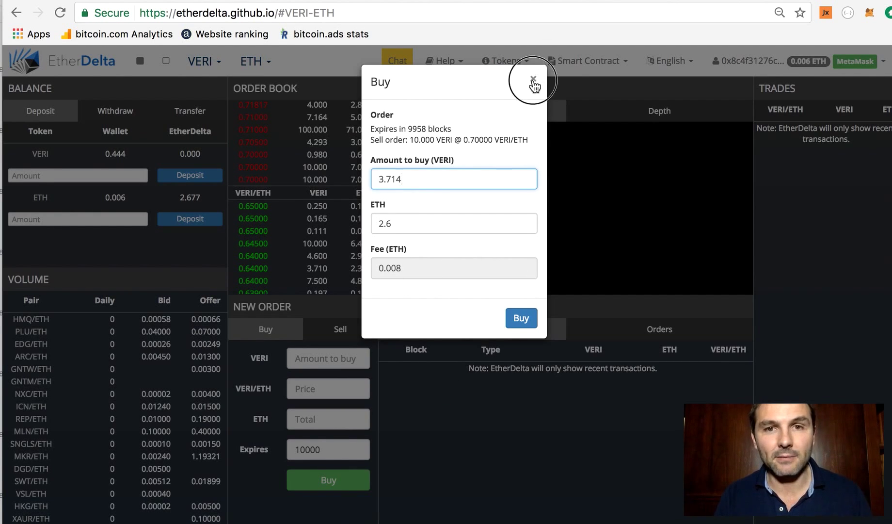
Fill in a new buy order for 3.6 VERI at a price of 0.7 VERI/ETH, then clear its total
{"action": "left_click", "coordinate": [345, 359]}
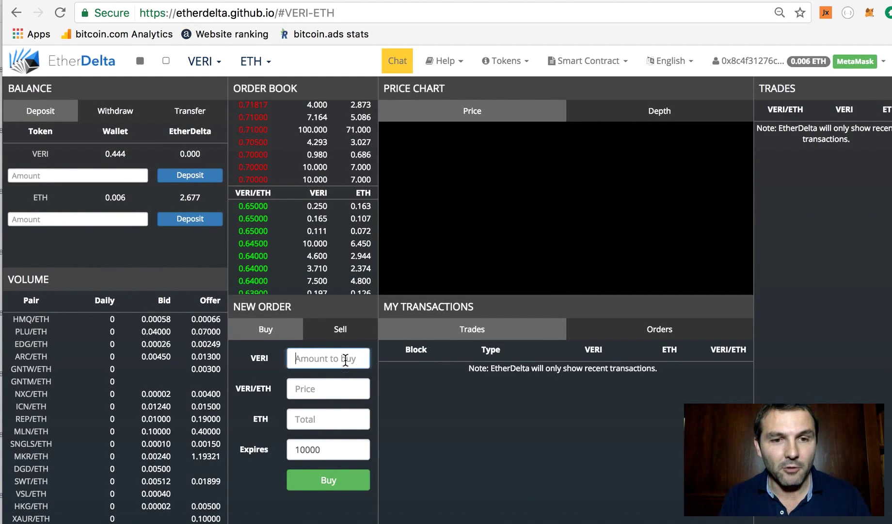
{"action": "type", "text": "3.6"}
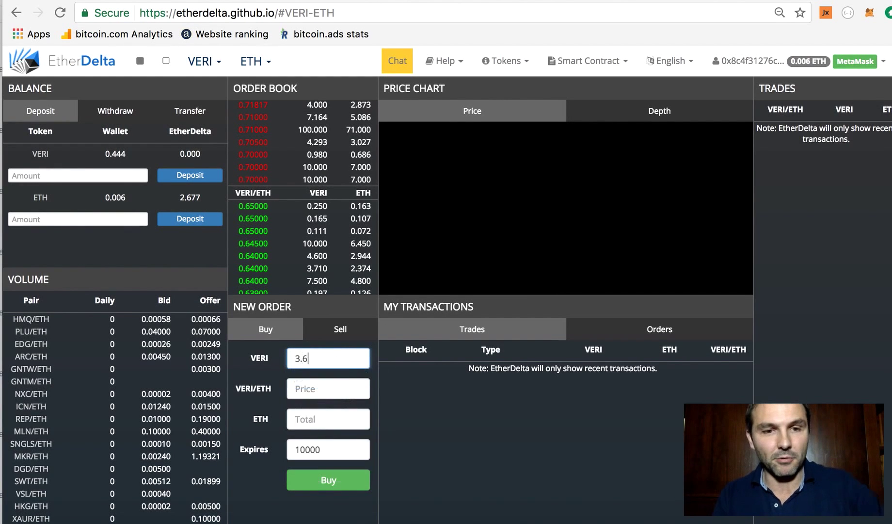
{"action": "left_click", "coordinate": [348, 388]}
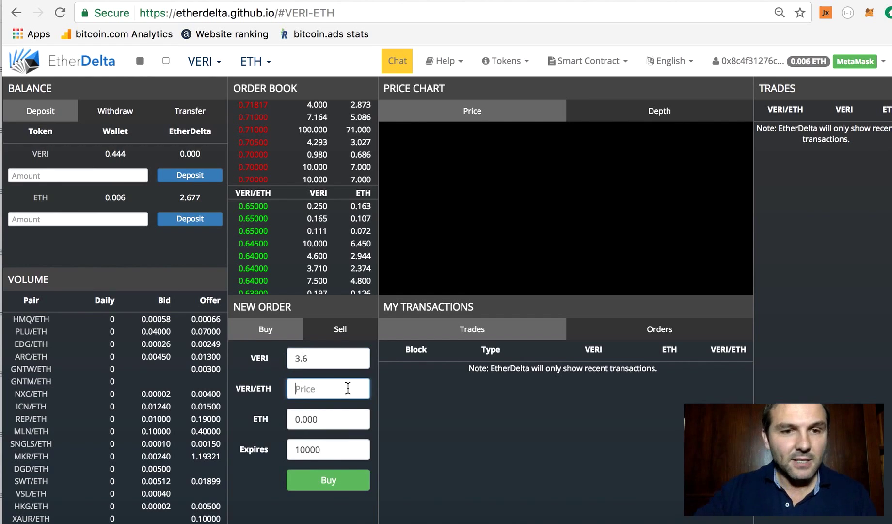
{"action": "type", "text": "0.7"}
{"action": "left_click", "coordinate": [353, 419]}
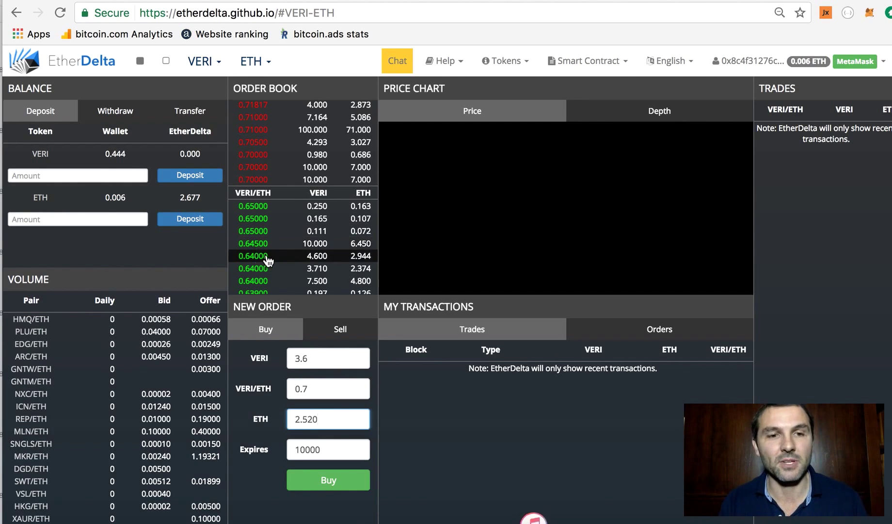
{"action": "key", "text": "BackSpace"}
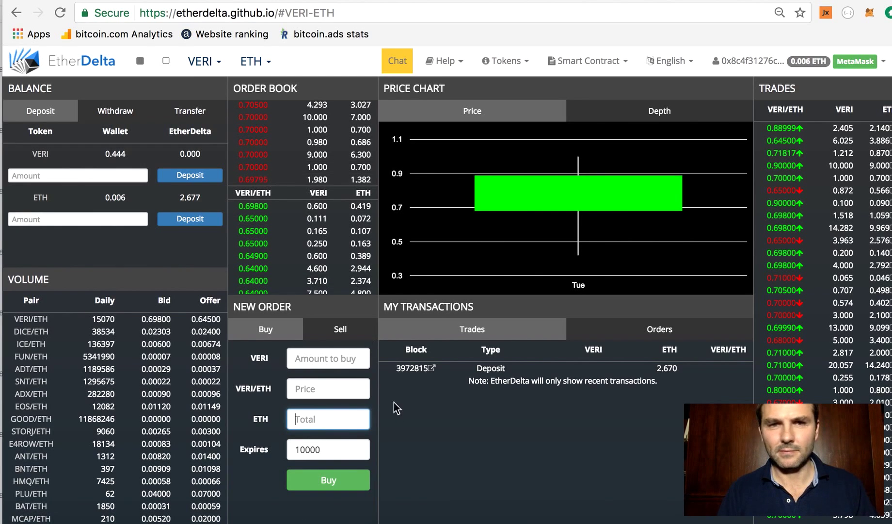
Buy VERI worth 2.67 ETH from the 9.000 VERI sell order at 0.70000 and submit the transaction in MetaMask
{"action": "left_click", "coordinate": [260, 154]}
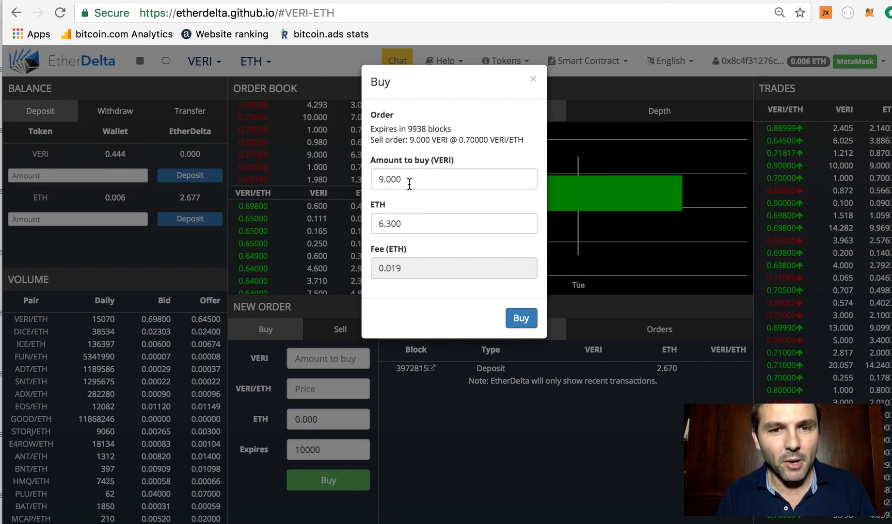
{"action": "left_click_drag", "start_coordinate": [406, 221], "coordinate": [372, 223]}
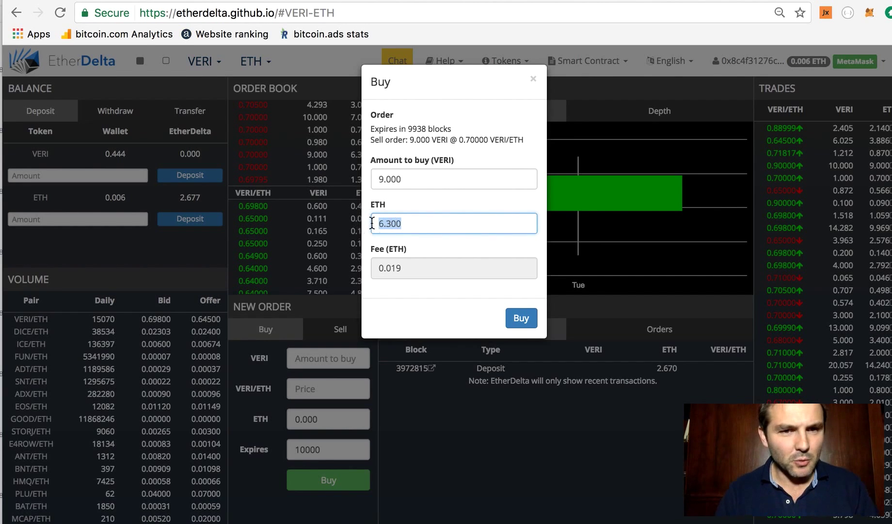
{"action": "type", "text": "2.67"}
{"action": "left_click", "coordinate": [436, 176]}
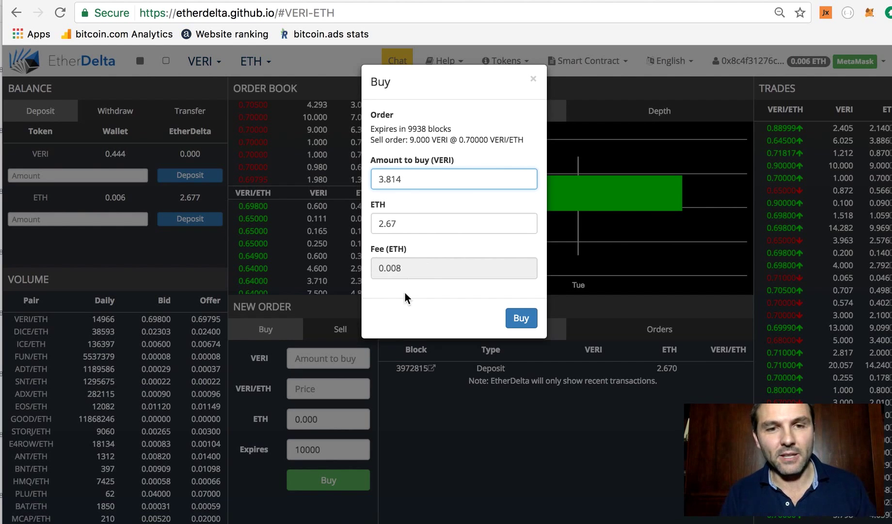
{"action": "left_click", "coordinate": [521, 318]}
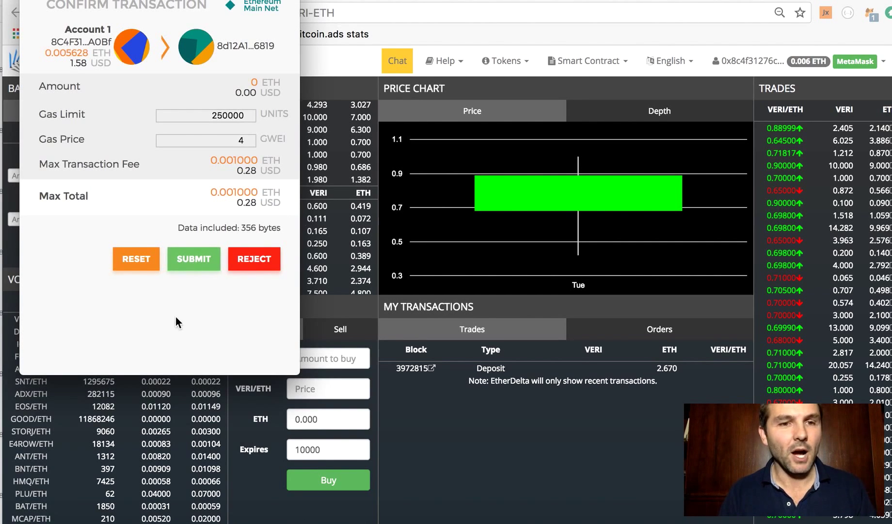
{"action": "left_click", "coordinate": [193, 262]}
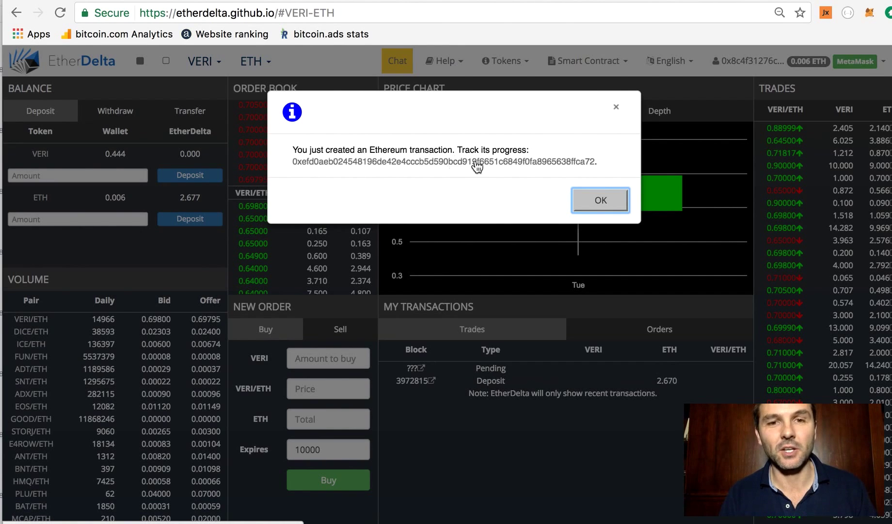
Open the purchase transaction on Etherscan, reload its page and review the transaction details
{"action": "left_click", "coordinate": [575, 162]}
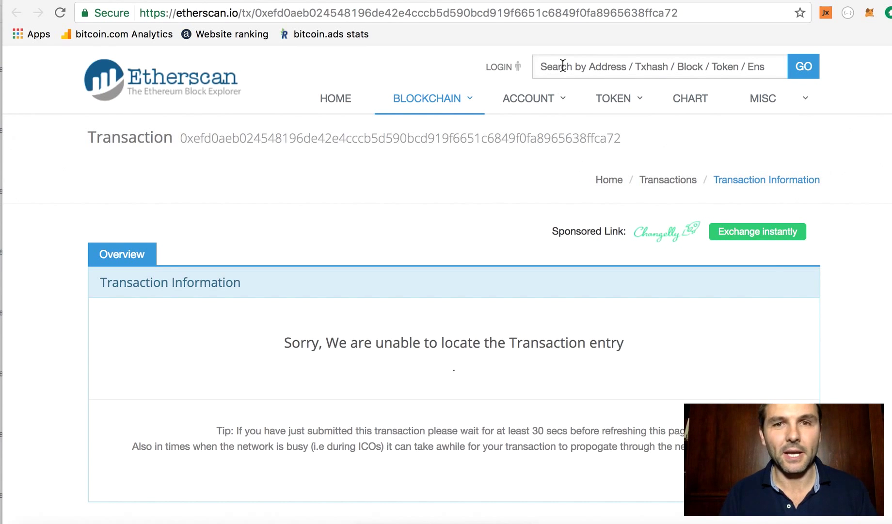
{"action": "left_click", "coordinate": [572, 16]}
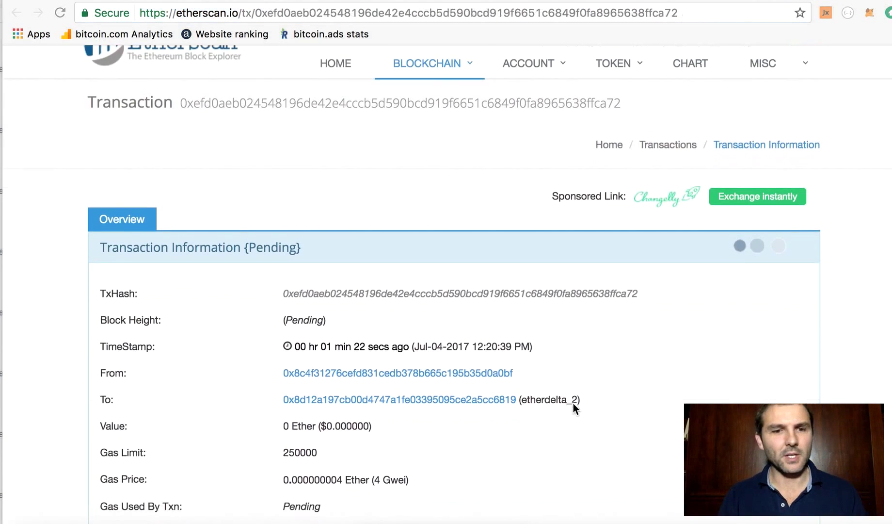
{"action": "scroll", "coordinate": [574, 404], "scroll_direction": "down", "scroll_amount": 2}
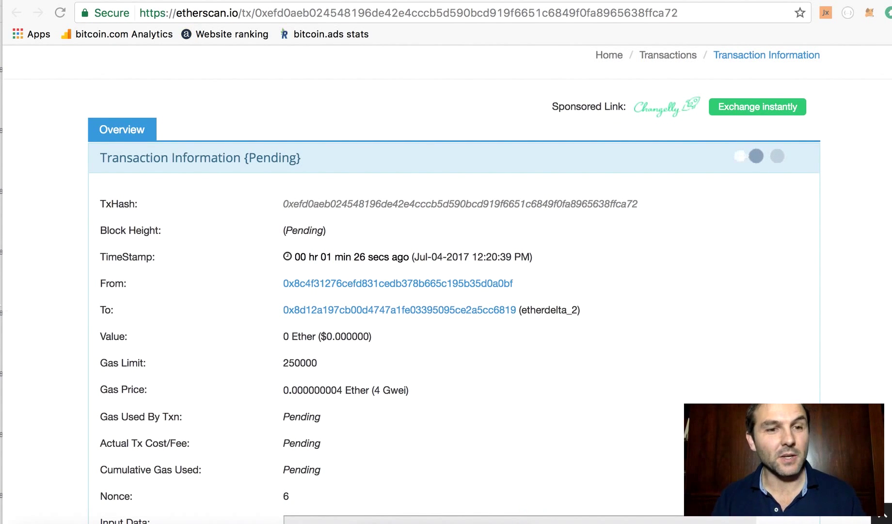
Reload the purchase transaction on Etherscan to check its status, and reload the EtherDelta page to check the VERI balance
{"action": "scroll", "coordinate": [33, 293], "scroll_direction": "up", "scroll_amount": 1}
{"action": "scroll", "coordinate": [33, 291], "scroll_direction": "up", "scroll_amount": 2}
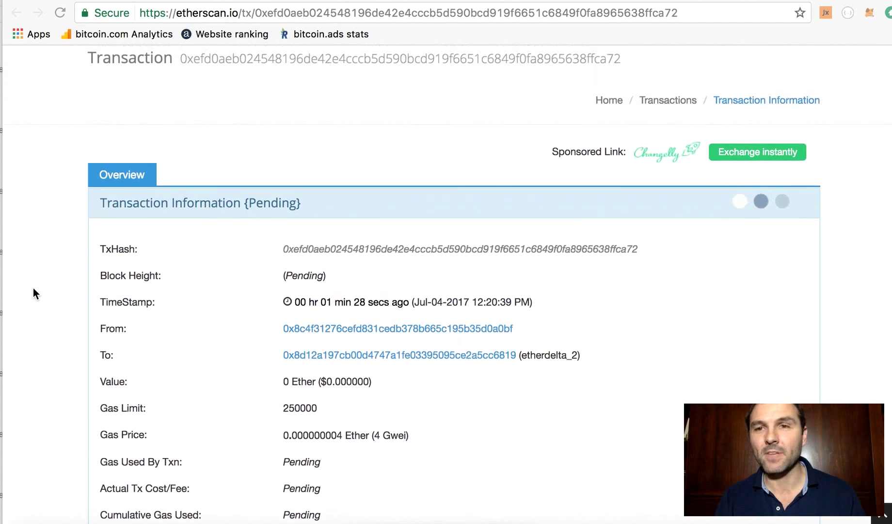
{"action": "scroll", "coordinate": [33, 291], "scroll_direction": "up", "scroll_amount": 1}
{"action": "scroll", "coordinate": [33, 289], "scroll_direction": "up", "scroll_amount": 1}
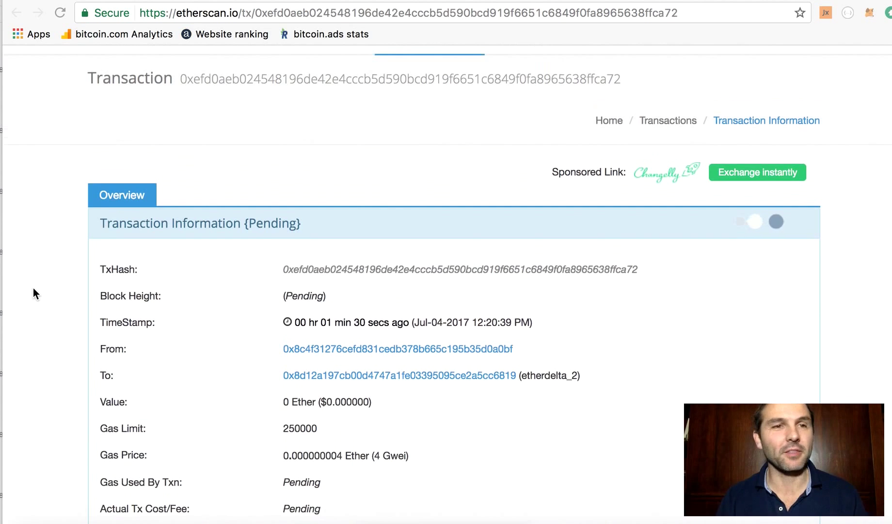
{"action": "left_click", "coordinate": [61, 13]}
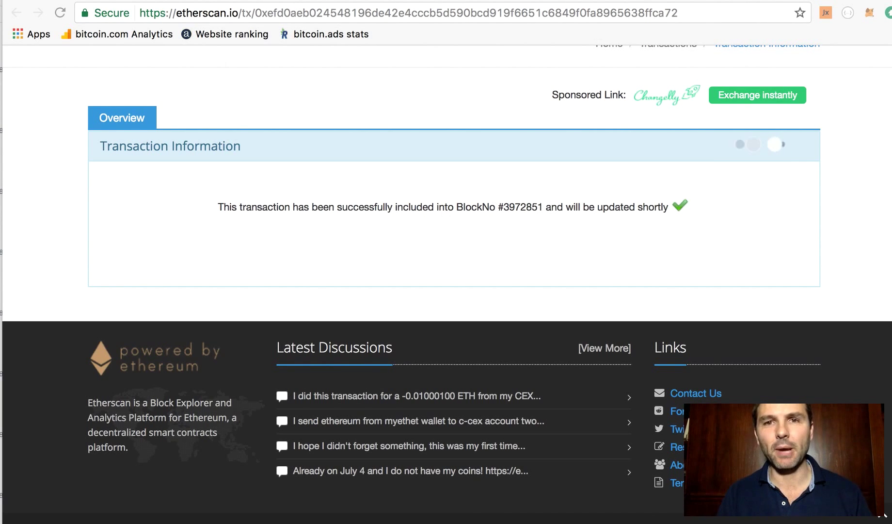
{"action": "left_click", "coordinate": [406, 1]}
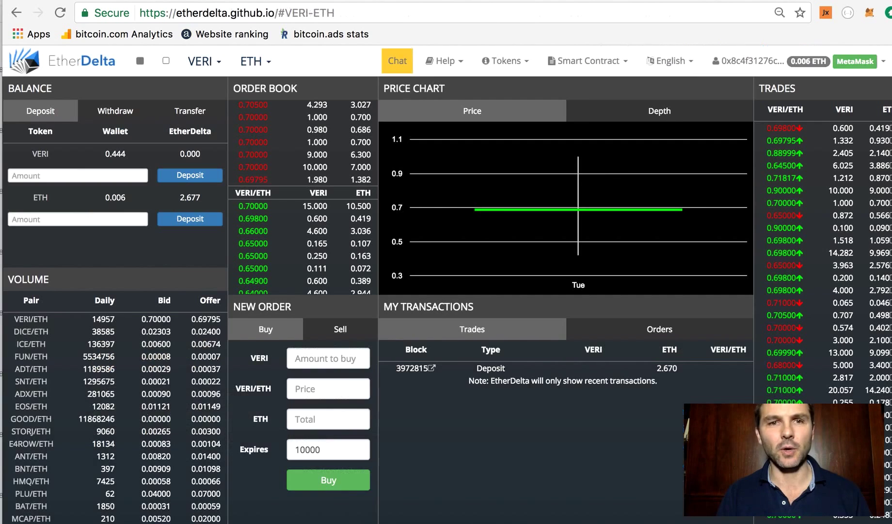
{"action": "left_click", "coordinate": [60, 13]}
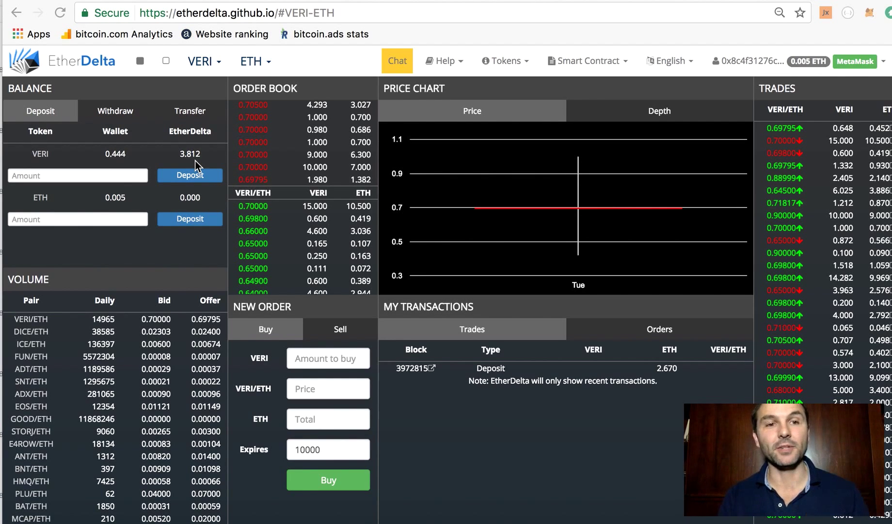
Request a withdrawal of 3.81 VERI from EtherDelta to the wallet
{"action": "left_click", "coordinate": [120, 116]}
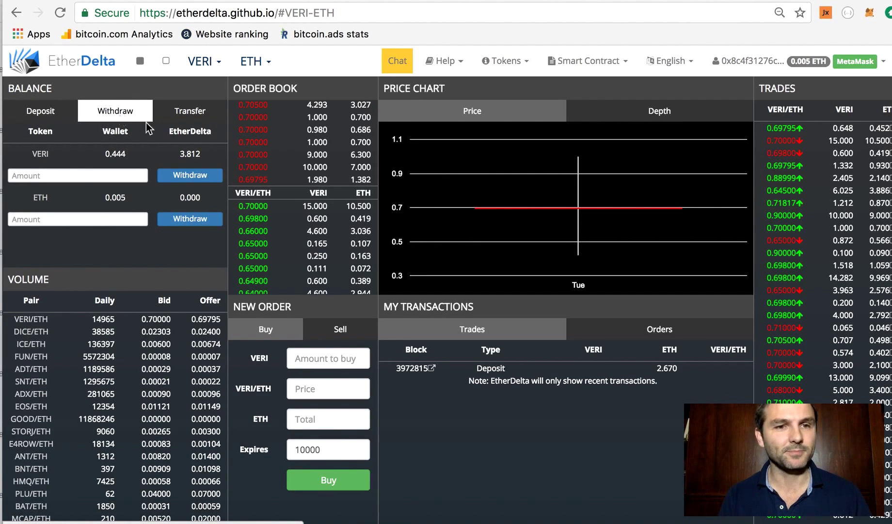
{"action": "left_click", "coordinate": [111, 174]}
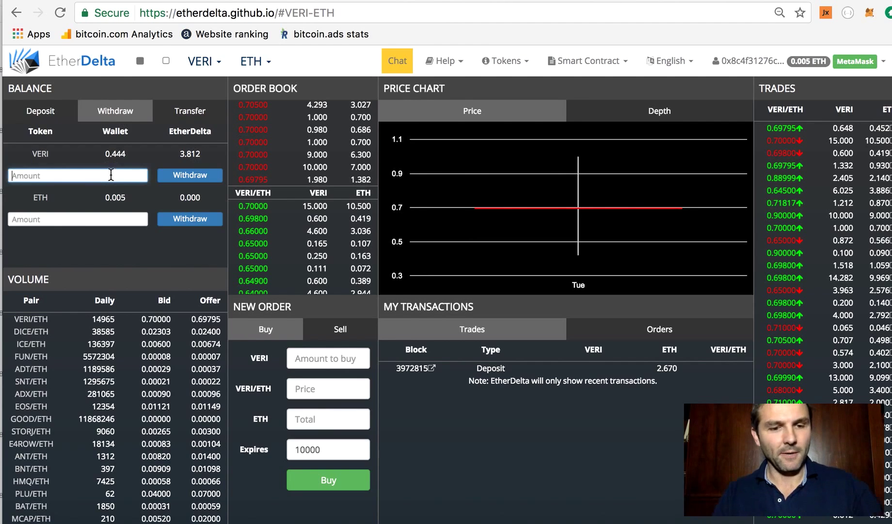
{"action": "type", "text": "3.81"}
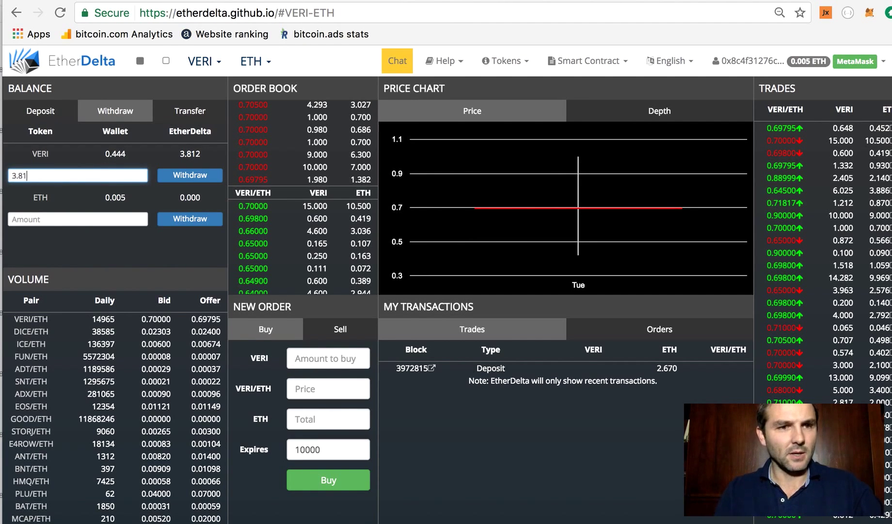
{"action": "left_click", "coordinate": [192, 179]}
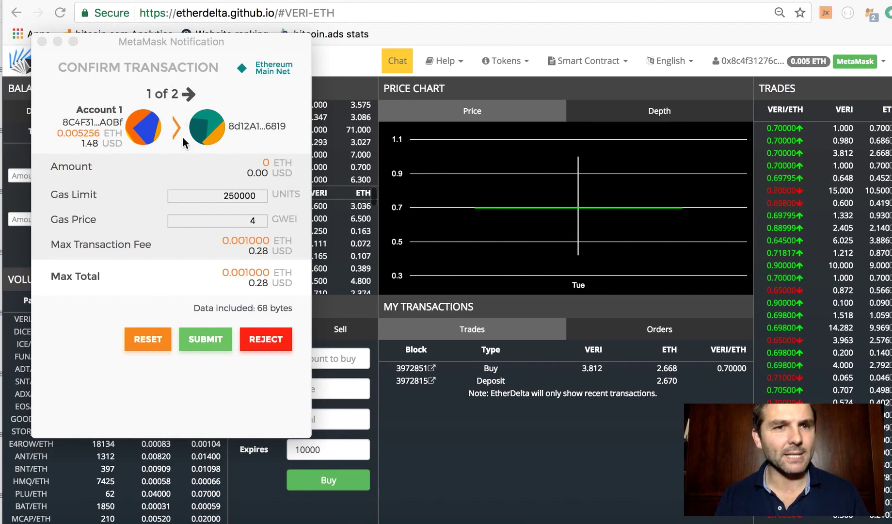
Set the withdrawal's gas price to 16 Gwei in MetaMask, submit the transaction and dismiss the transaction notice
{"action": "left_click", "coordinate": [260, 223]}
{"action": "left_click", "coordinate": [261, 217]}
{"action": "left_click", "coordinate": [261, 216]}
{"action": "left_click", "coordinate": [262, 217]}
{"action": "left_click", "coordinate": [262, 217]}
{"action": "left_click", "coordinate": [262, 217]}
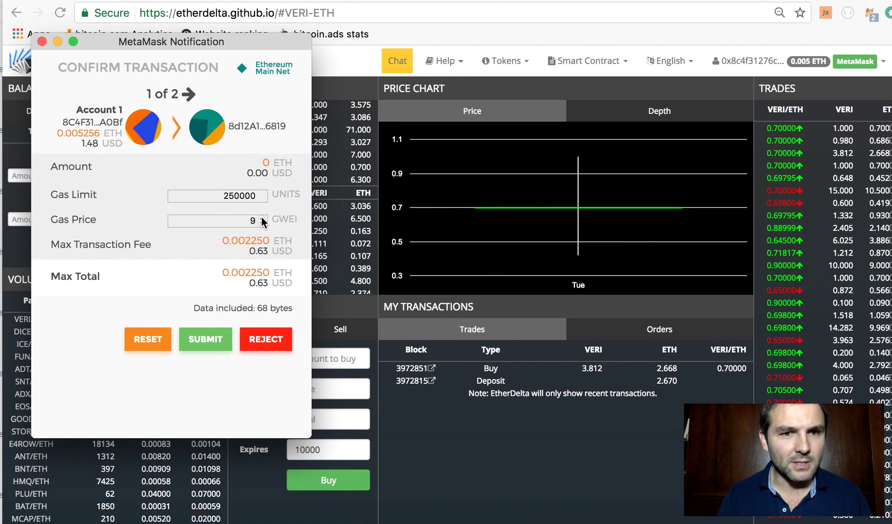
{"action": "left_click", "coordinate": [261, 217]}
{"action": "left_click", "coordinate": [261, 217]}
{"action": "left_click", "coordinate": [261, 217]}
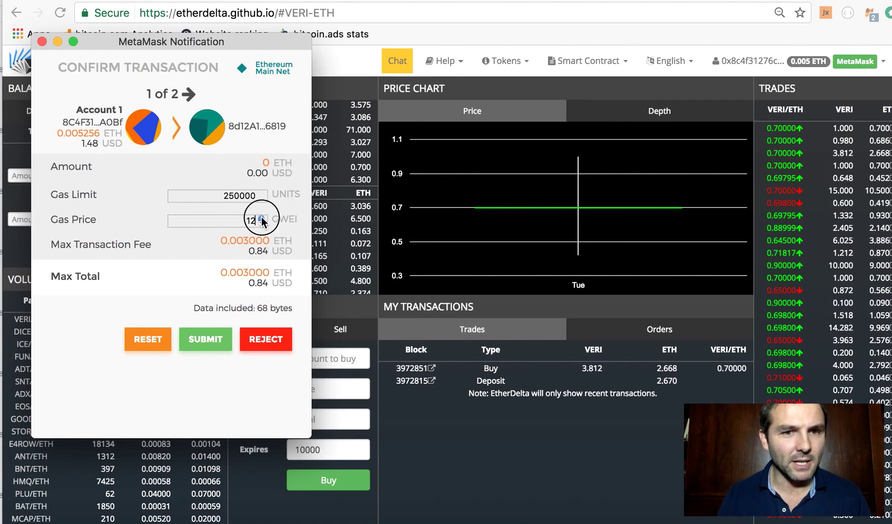
{"action": "left_click", "coordinate": [261, 217]}
{"action": "left_click", "coordinate": [261, 216]}
{"action": "left_click", "coordinate": [261, 217]}
{"action": "left_click", "coordinate": [262, 216]}
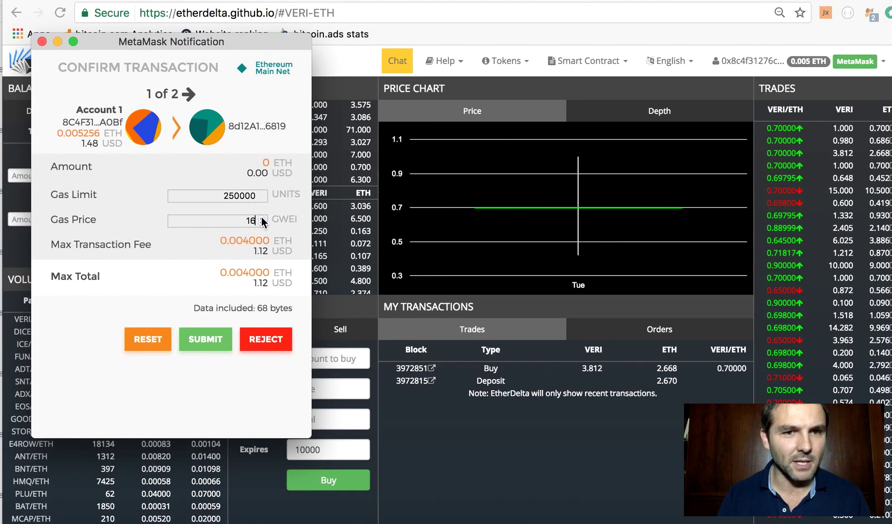
{"action": "left_click", "coordinate": [207, 341]}
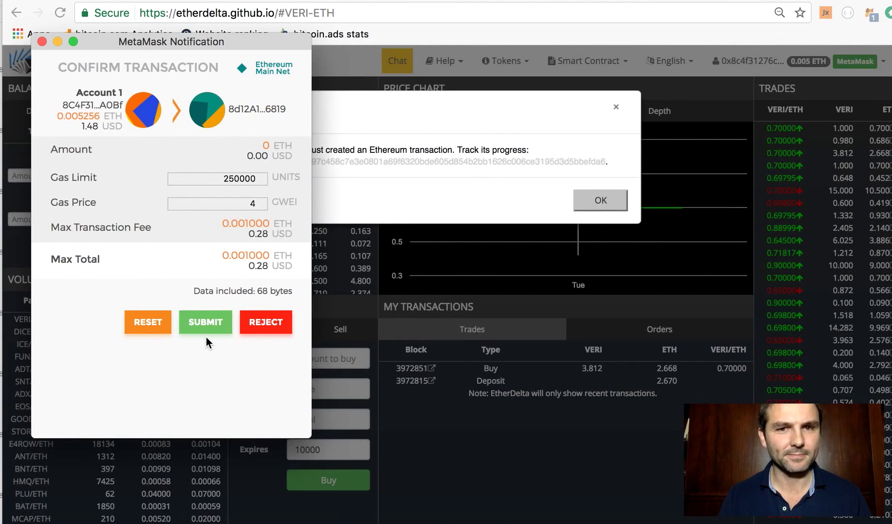
{"action": "left_click", "coordinate": [207, 336]}
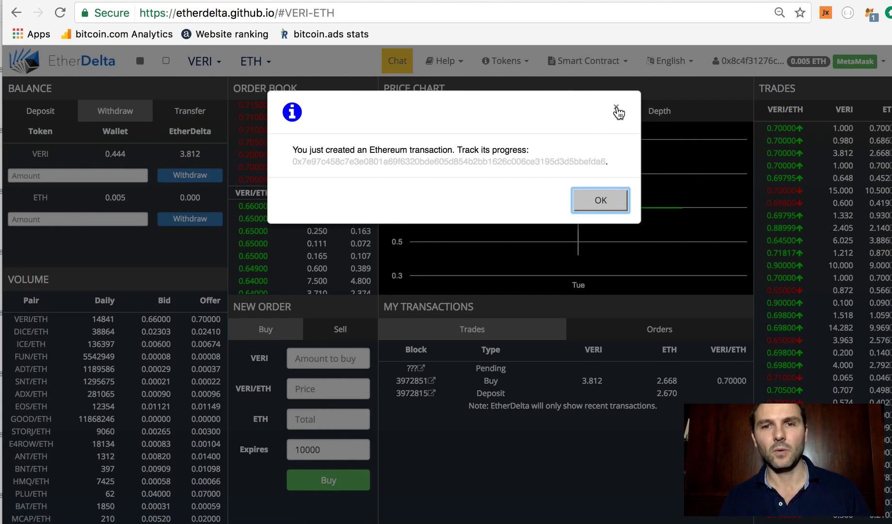
{"action": "left_click", "coordinate": [617, 111]}
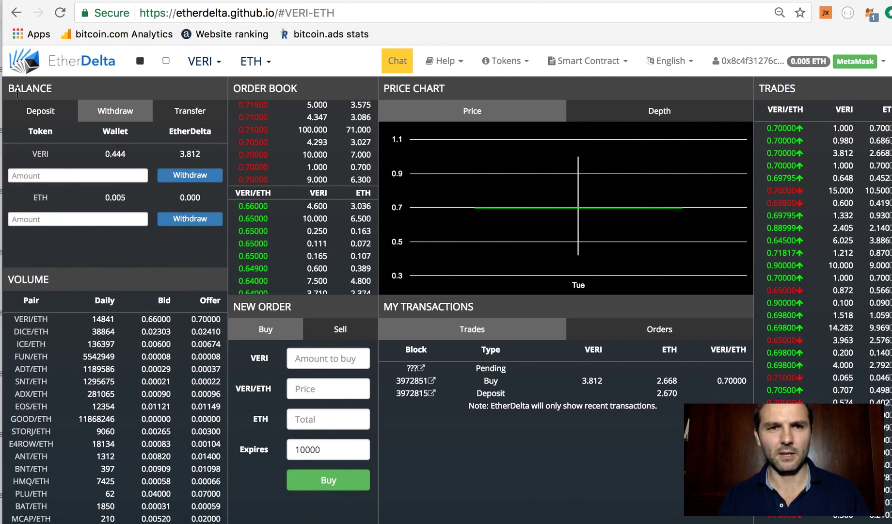
Review the wallet address's token transfers on Etherscan and return to EtherDelta to check the VERI balances
{"action": "left_click", "coordinate": [62, 13]}
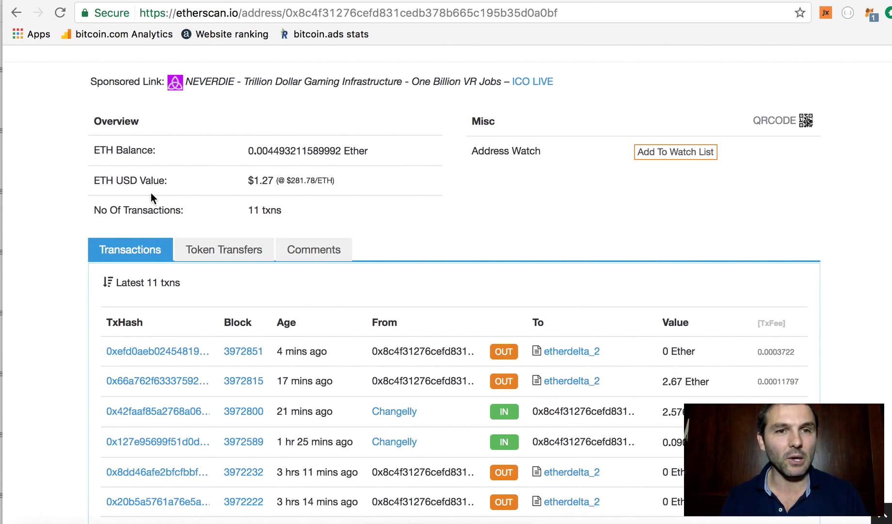
{"action": "scroll", "coordinate": [38, 197], "scroll_direction": "up", "scroll_amount": 3}
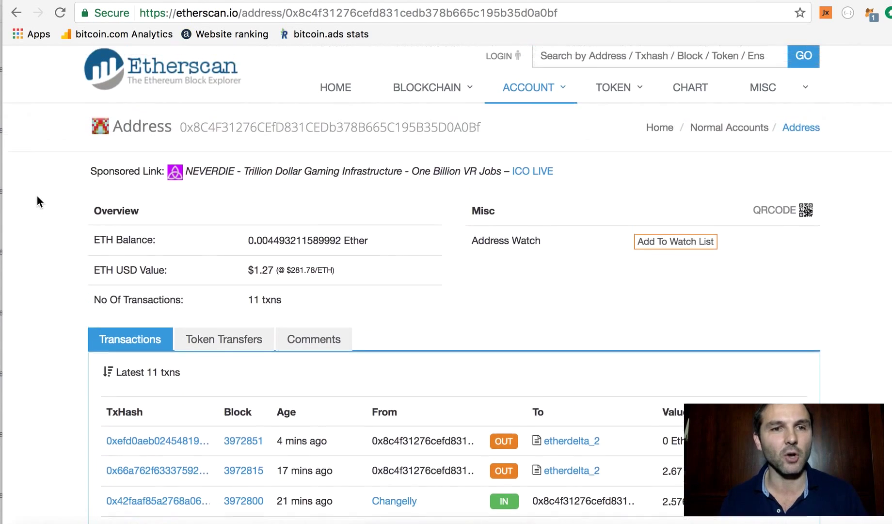
{"action": "scroll", "coordinate": [37, 195], "scroll_direction": "down", "scroll_amount": 3}
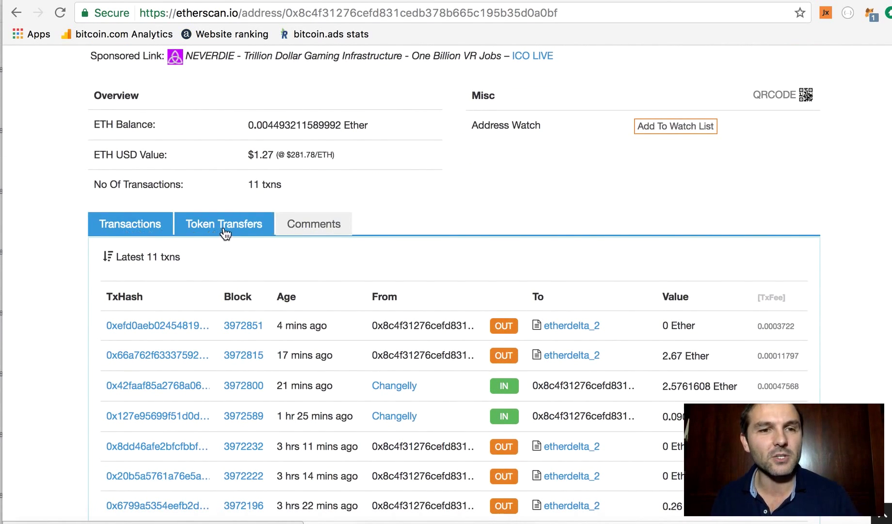
{"action": "left_click", "coordinate": [229, 230]}
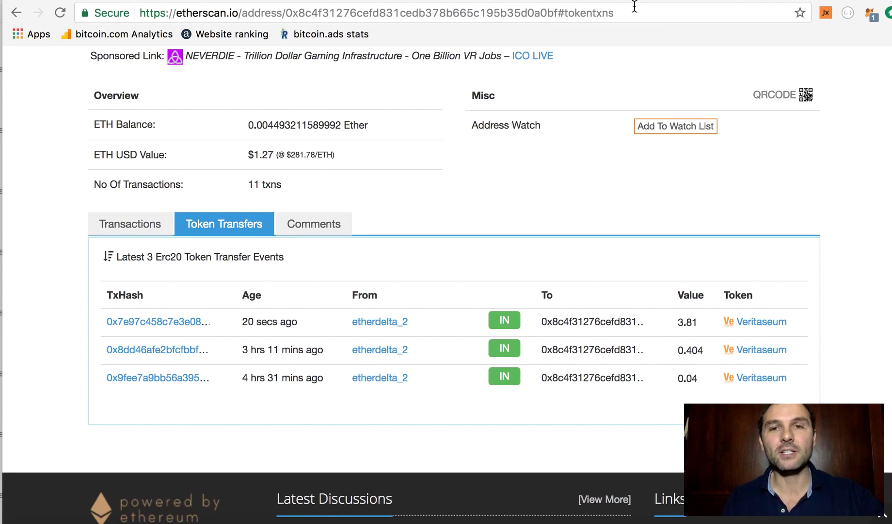
{"action": "key", "text": "ctrl+Tab"}
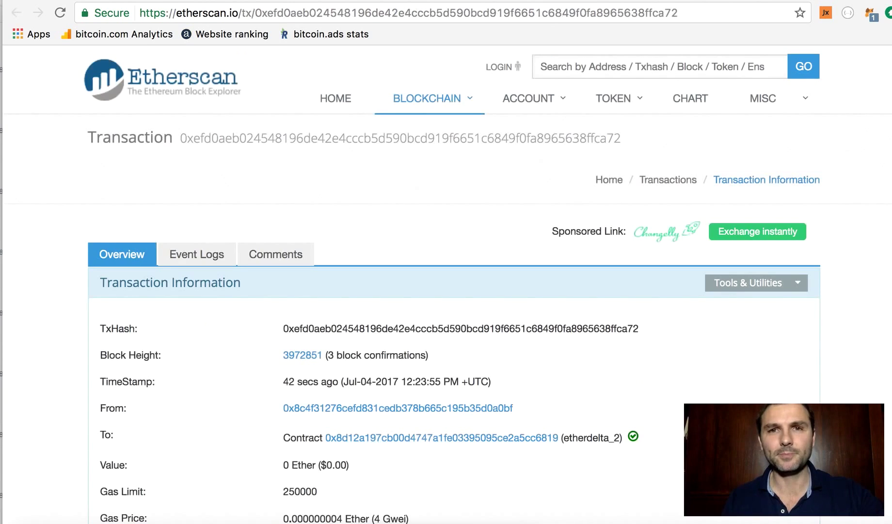
{"action": "key", "text": "ctrl+Tab"}
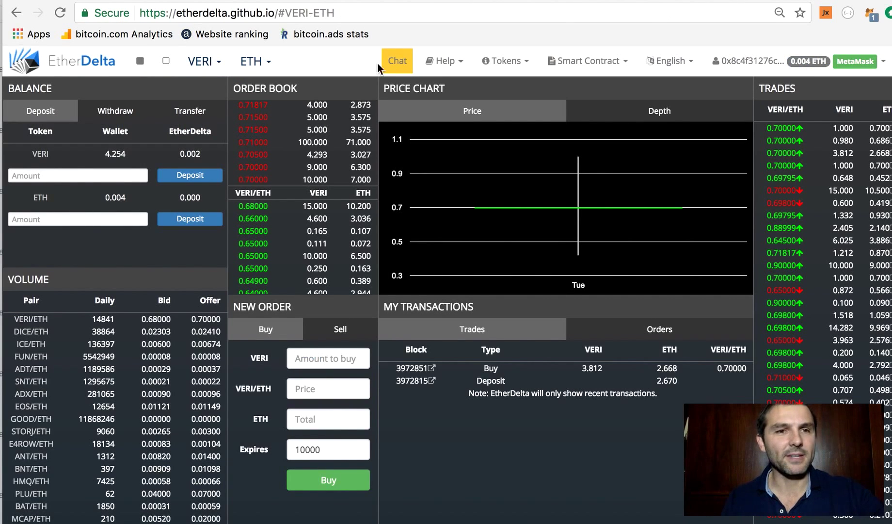